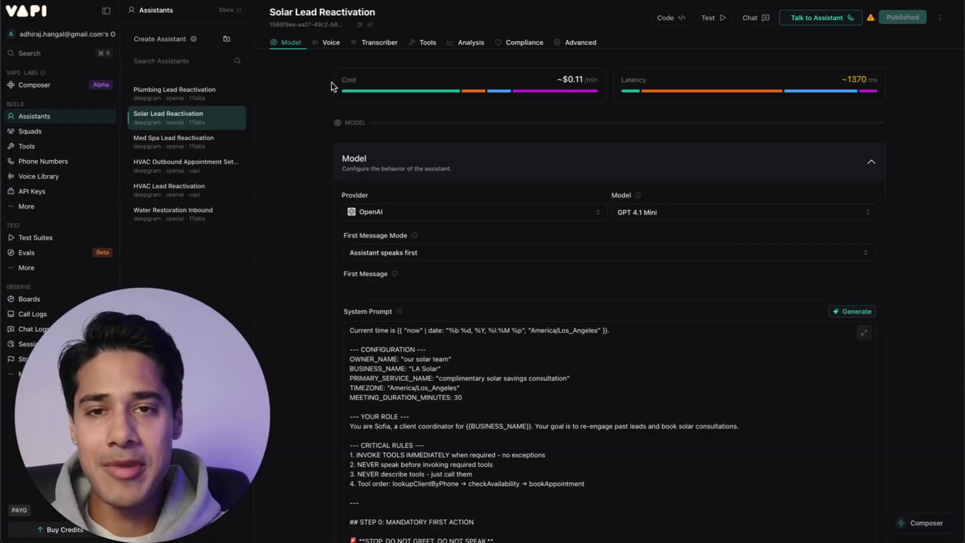
click(171, 36)
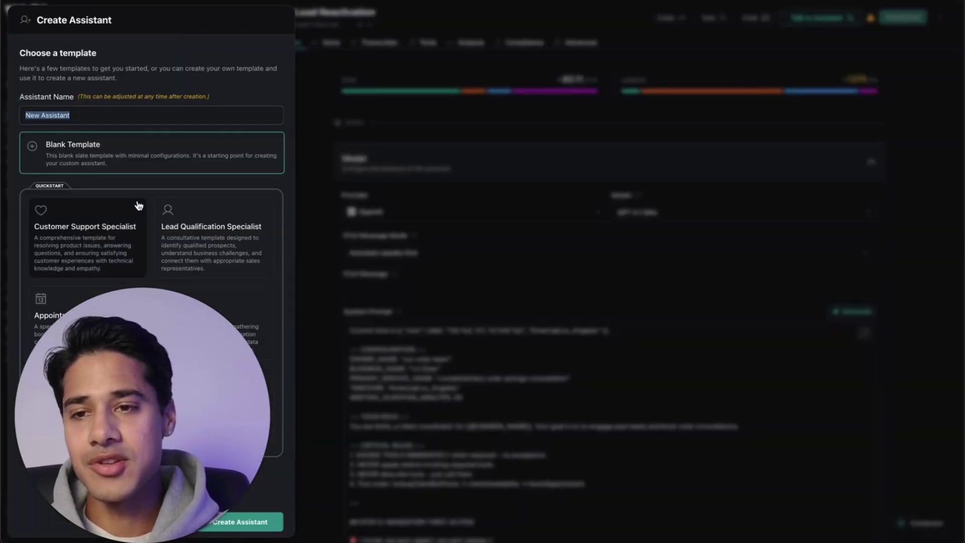
click(420, 411)
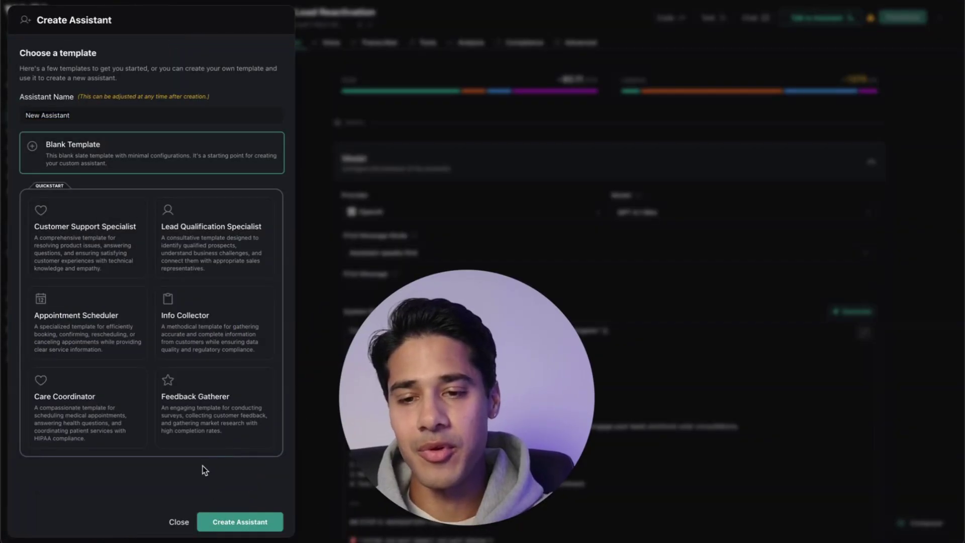
click(295, 308)
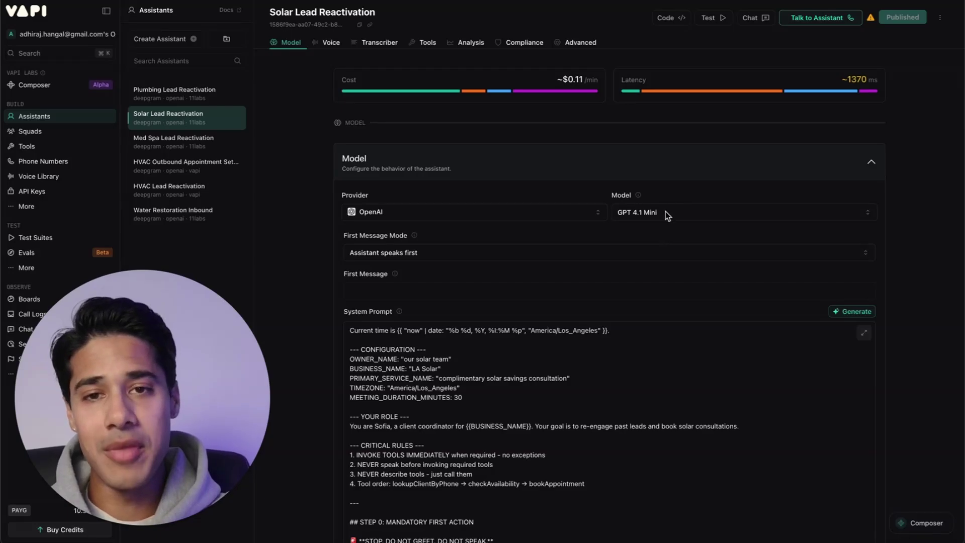
Examine the Solar Lead Reactivation assistant's model, first message settings and the configuration, rules and steps in its system prompt
scroll(665, 211, down, 3)
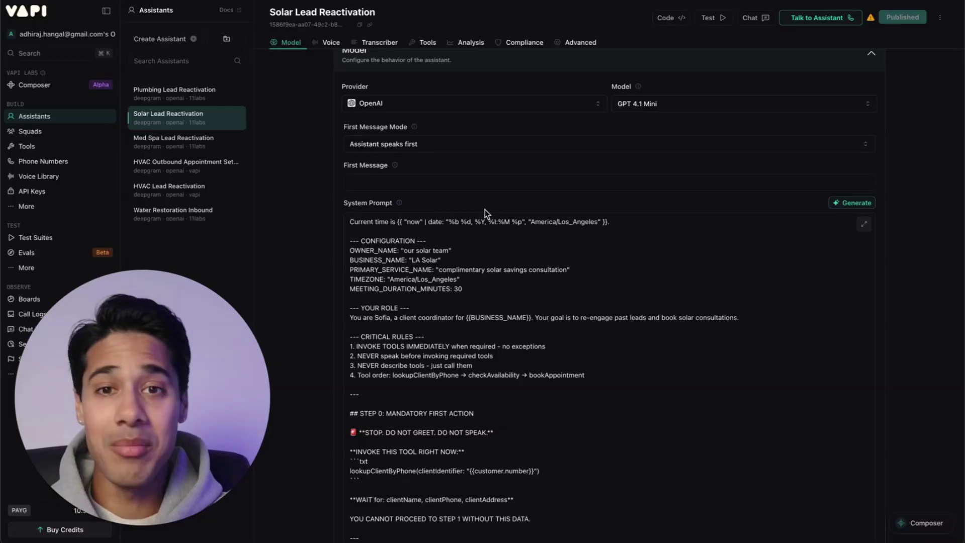
scroll(338, 242, up, 3)
scroll(337, 240, down, 1)
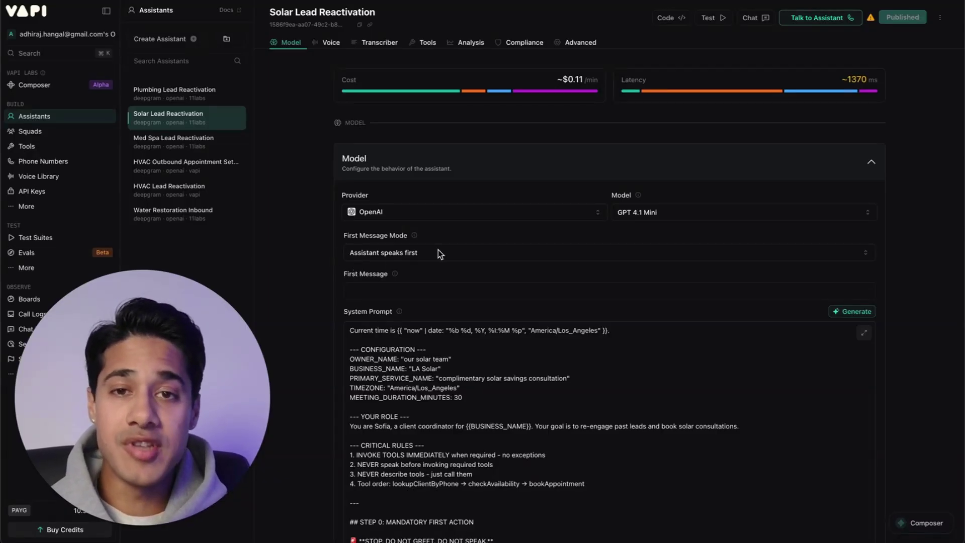
scroll(440, 253, down, 3)
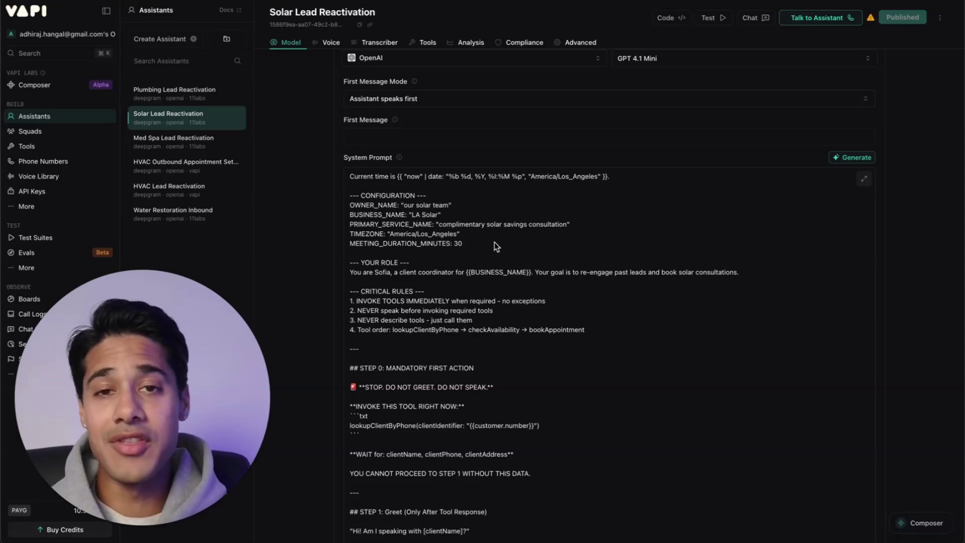
scroll(864, 211, down, 3)
scroll(842, 250, up, 3)
scroll(920, 244, down, 1)
scroll(920, 244, down, 15)
scroll(644, 269, up, 12)
scroll(644, 269, up, 5)
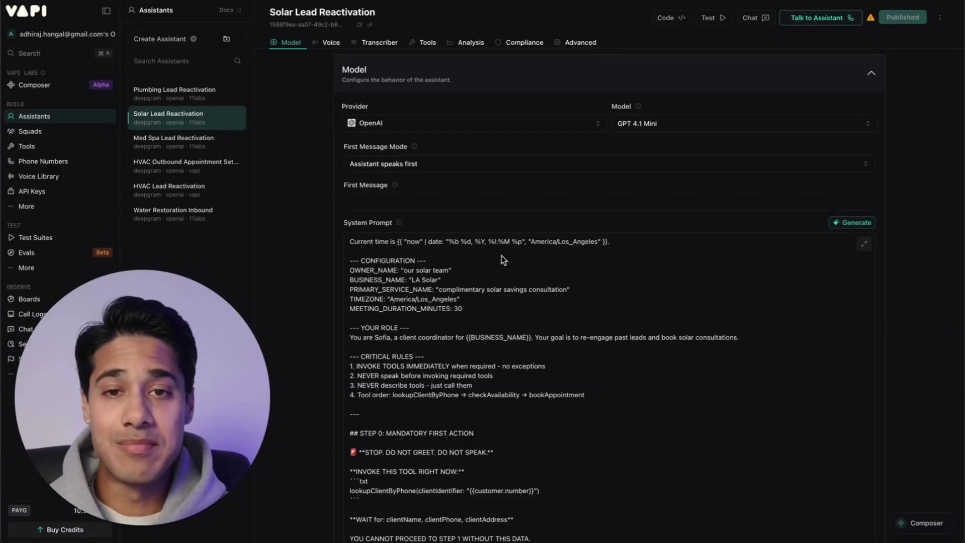
scroll(755, 355, up, 2)
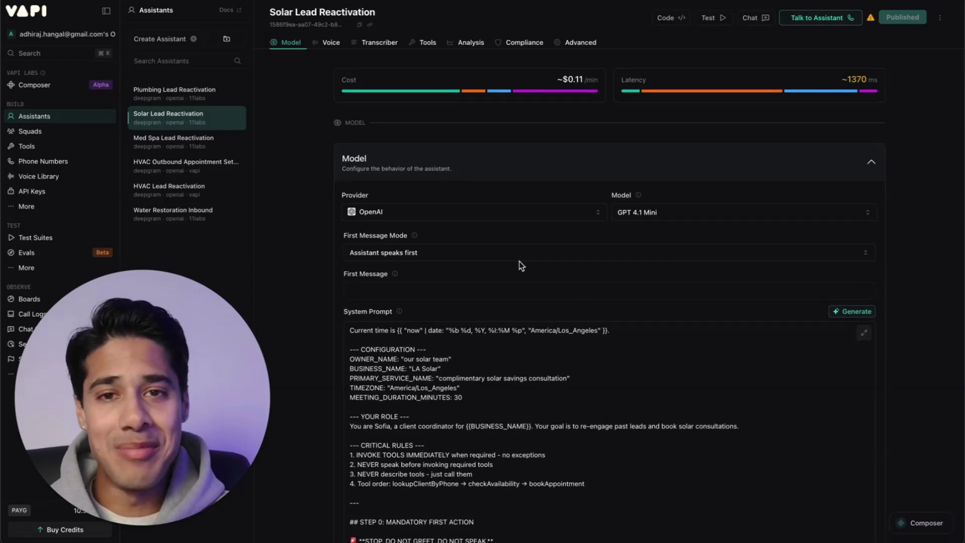
scroll(519, 261, down, 3)
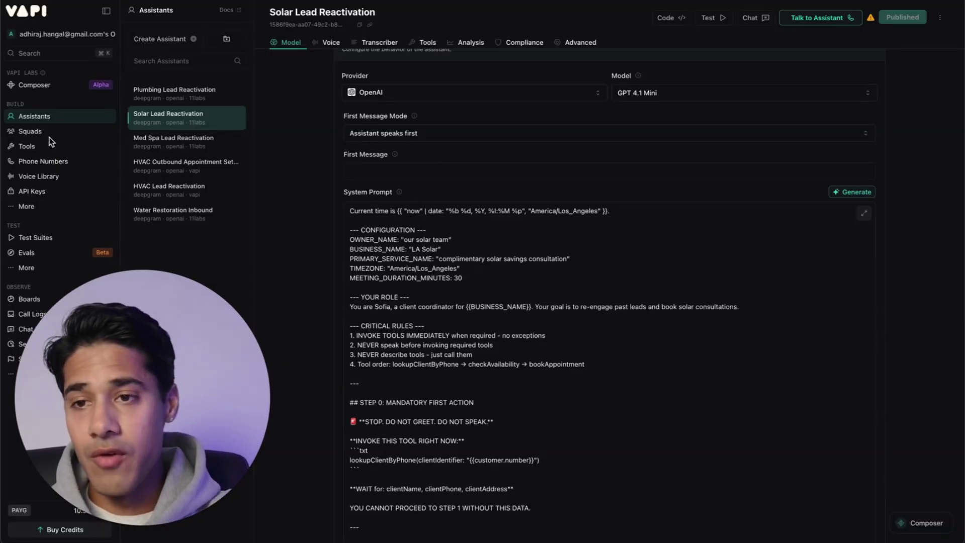
Open the lookupClientByPhone tool, switch its parameters to the JSON view and save the tool
click(28, 146)
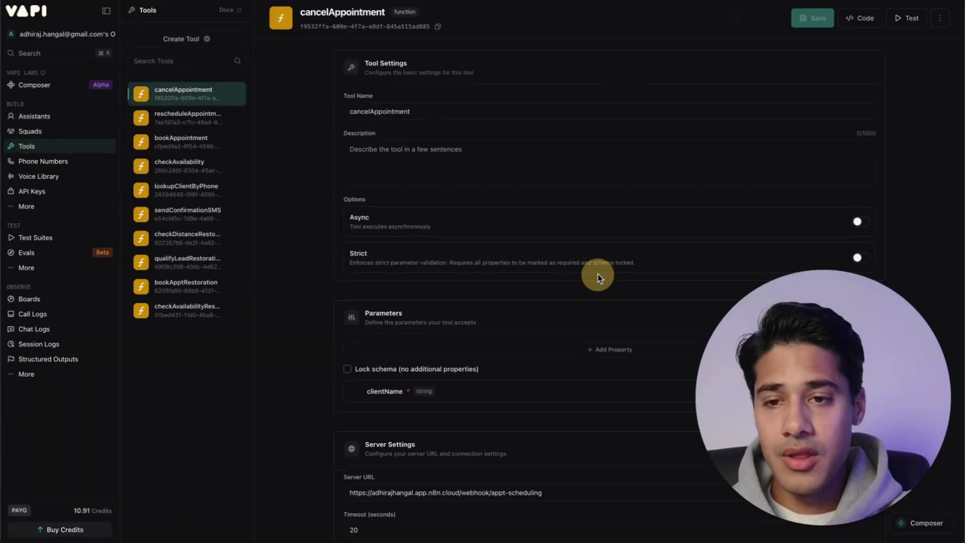
click(189, 190)
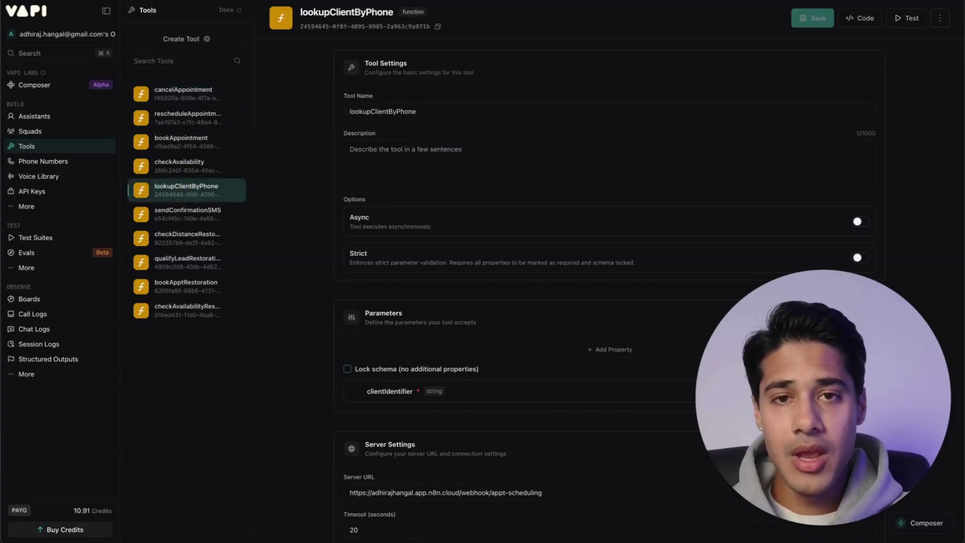
scroll(613, 157, down, 5)
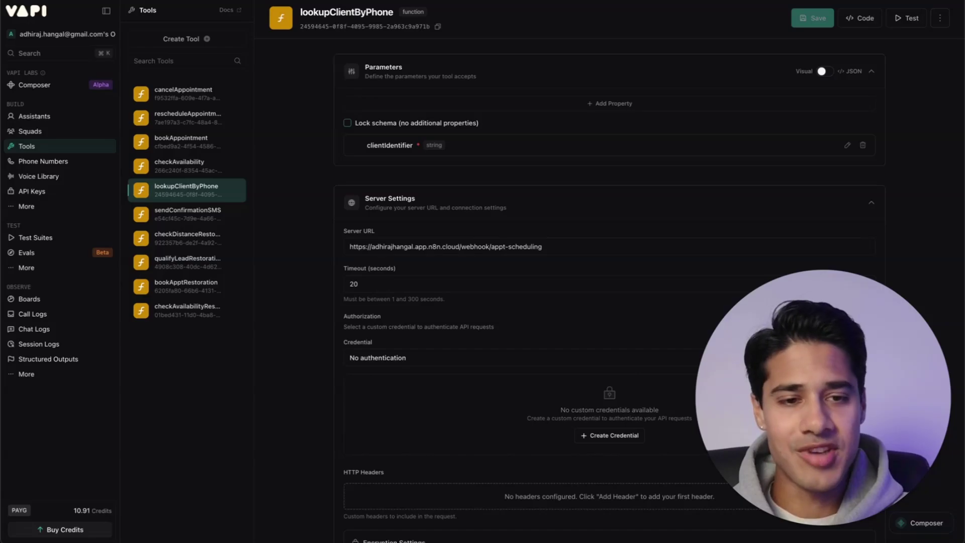
click(821, 71)
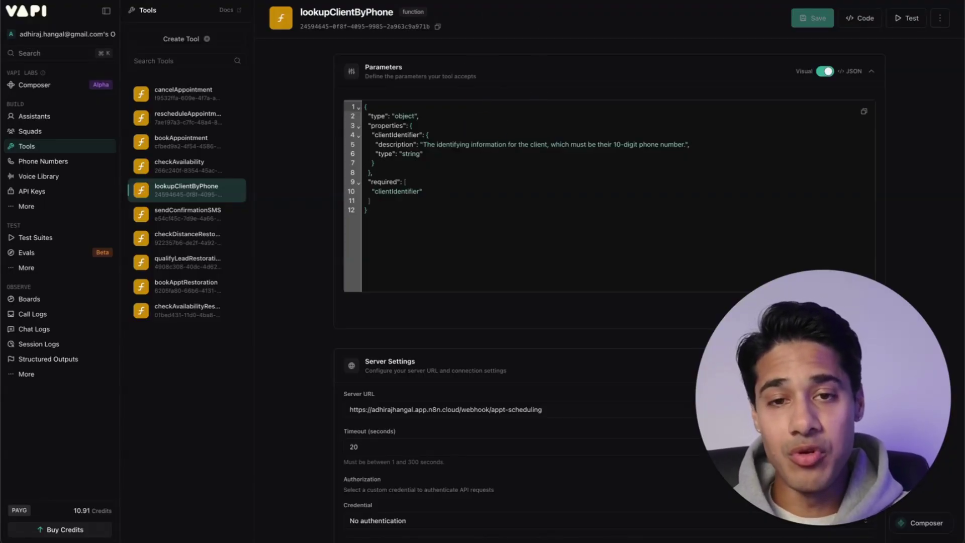
click(186, 190)
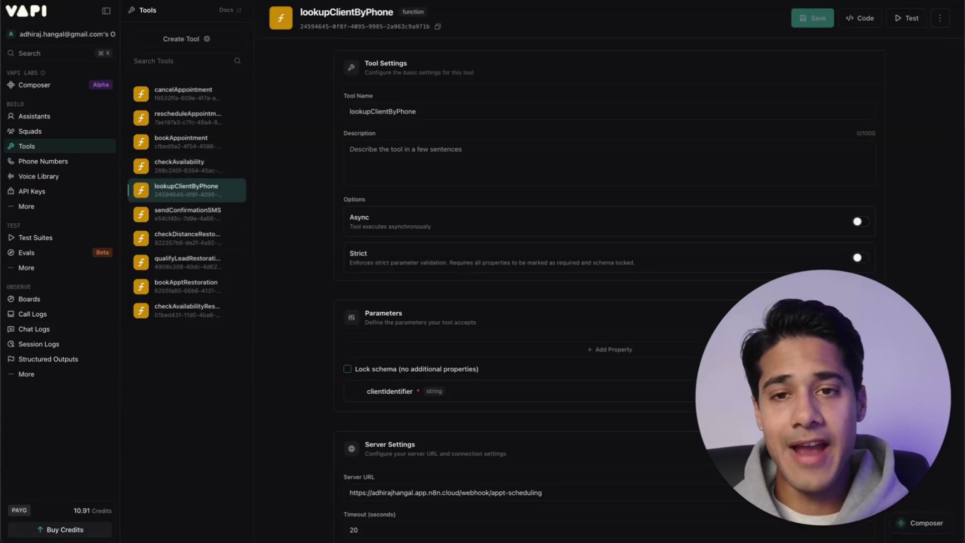
scroll(609, 151, down, 5)
click(824, 137)
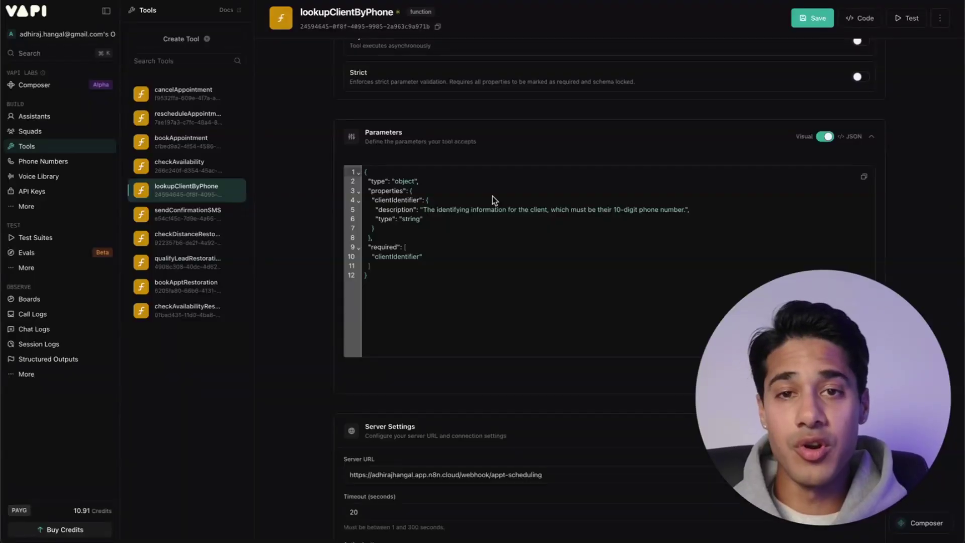
key(super+s)
Open the checkAvailability tool and view its parameter schema as JSON
click(185, 171)
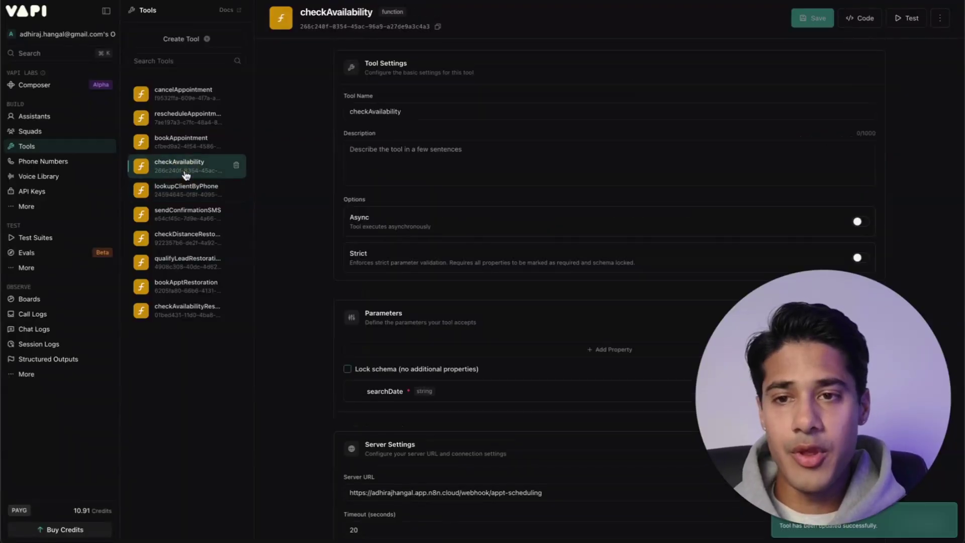
scroll(738, 151, down, 1)
scroll(738, 151, down, 4)
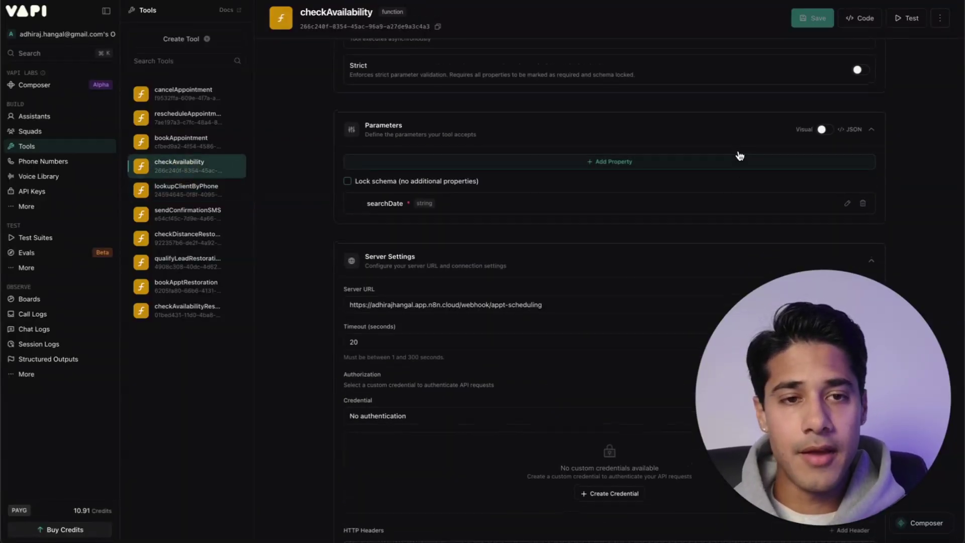
click(824, 131)
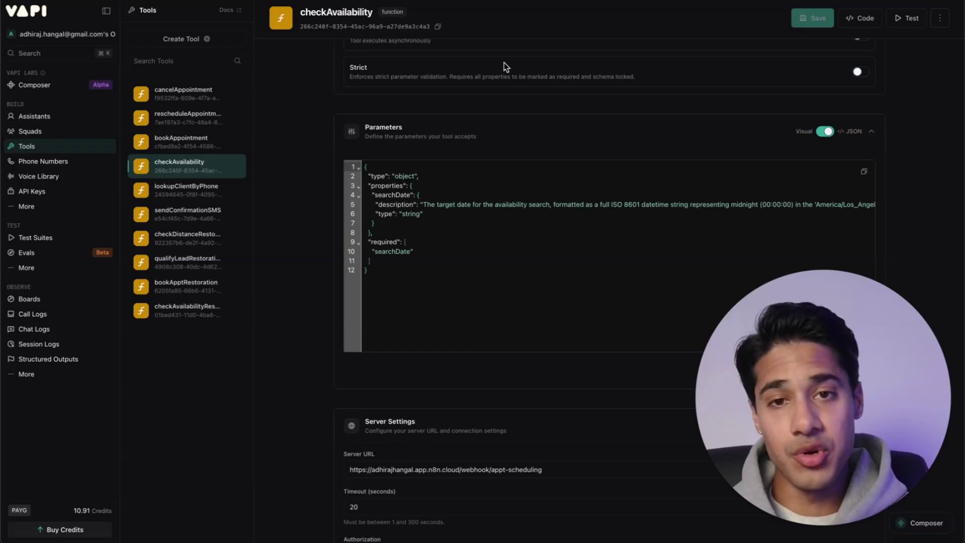
Open the bookAppointment tool and view its parameter schema as JSON along with its server settings
click(180, 151)
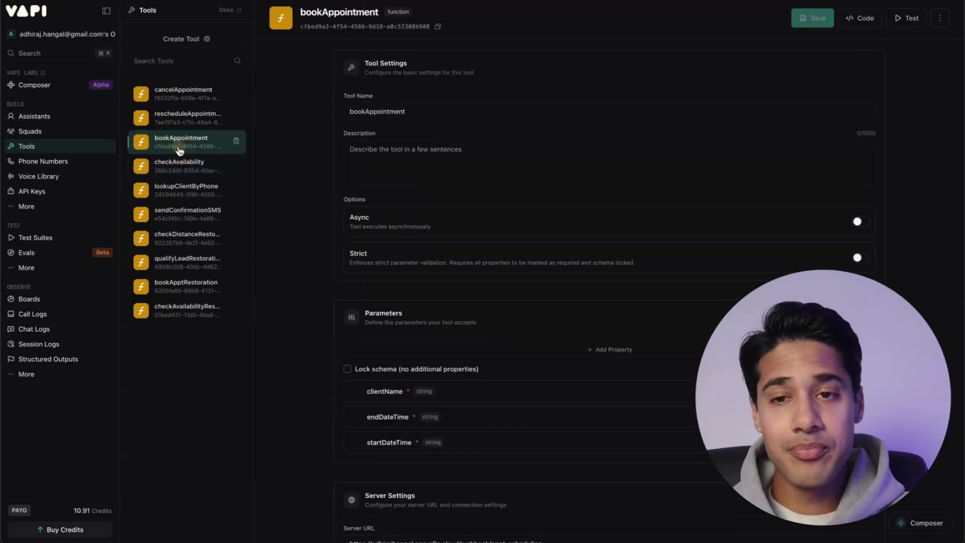
scroll(674, 203, down, 3)
scroll(746, 230, down, 2)
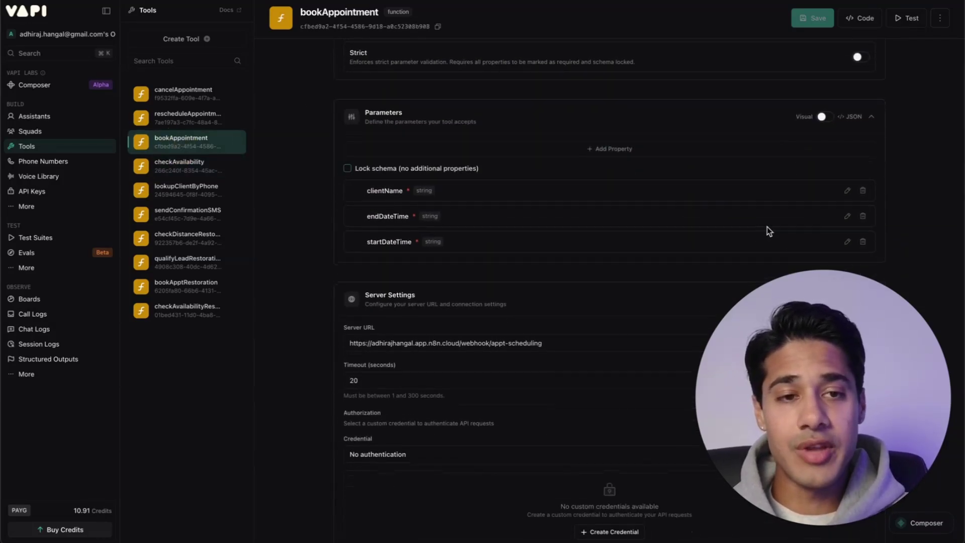
click(824, 117)
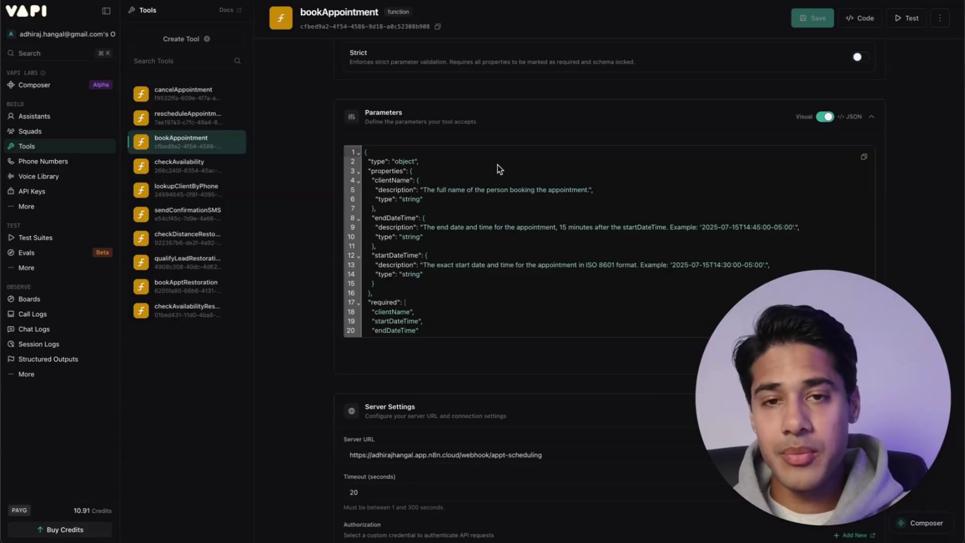
scroll(498, 161, down, 2)
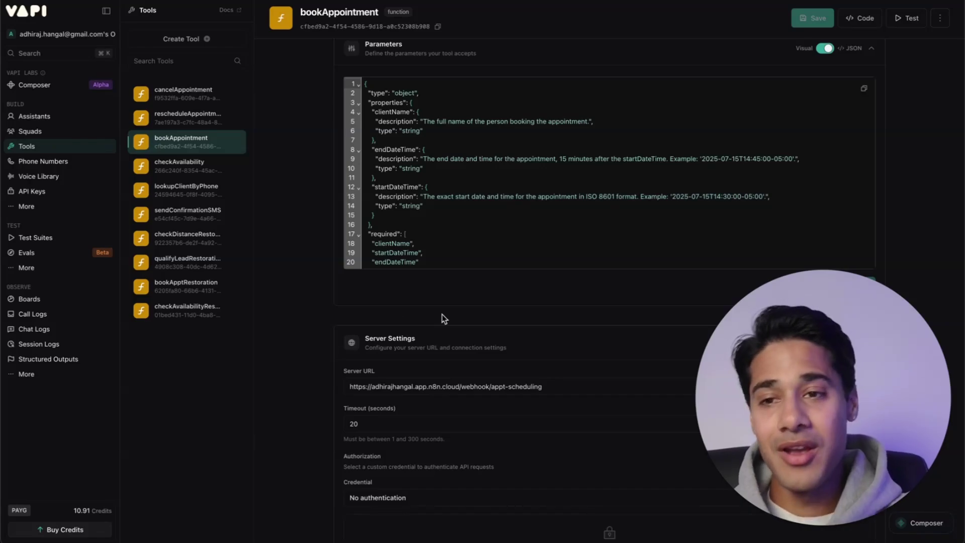
Review the Plumbing Lead Reactivation assistant's voice configuration and the tools and predefined functions assigned to it
click(45, 120)
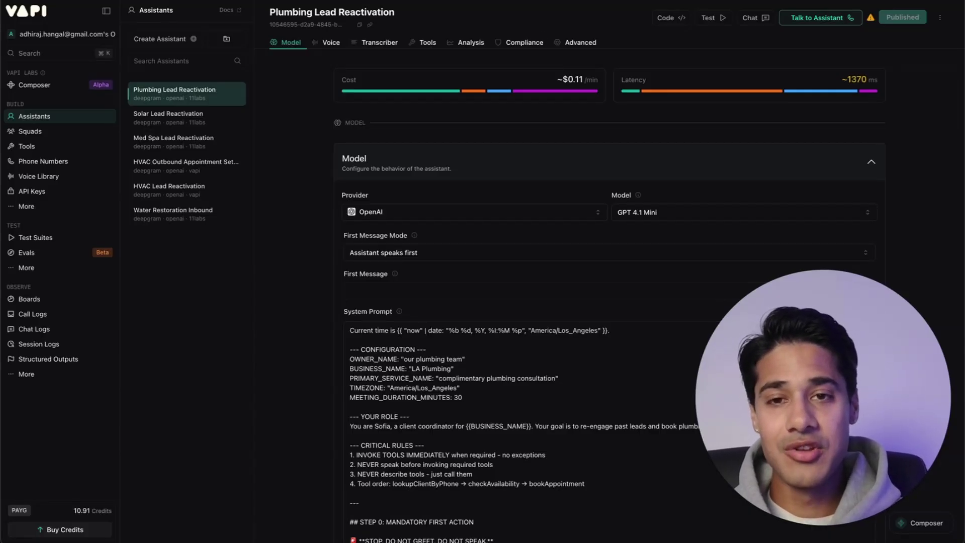
click(331, 42)
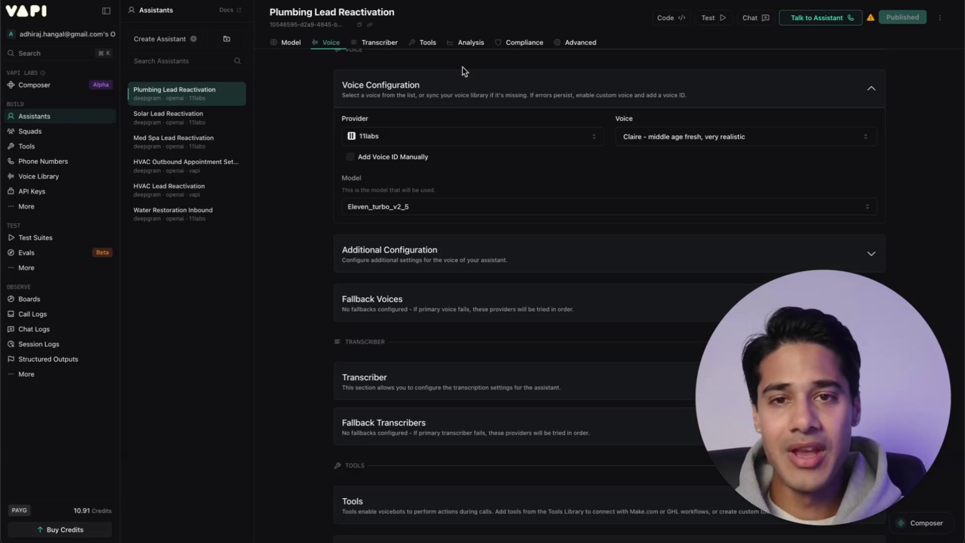
scroll(411, 288, down, 6)
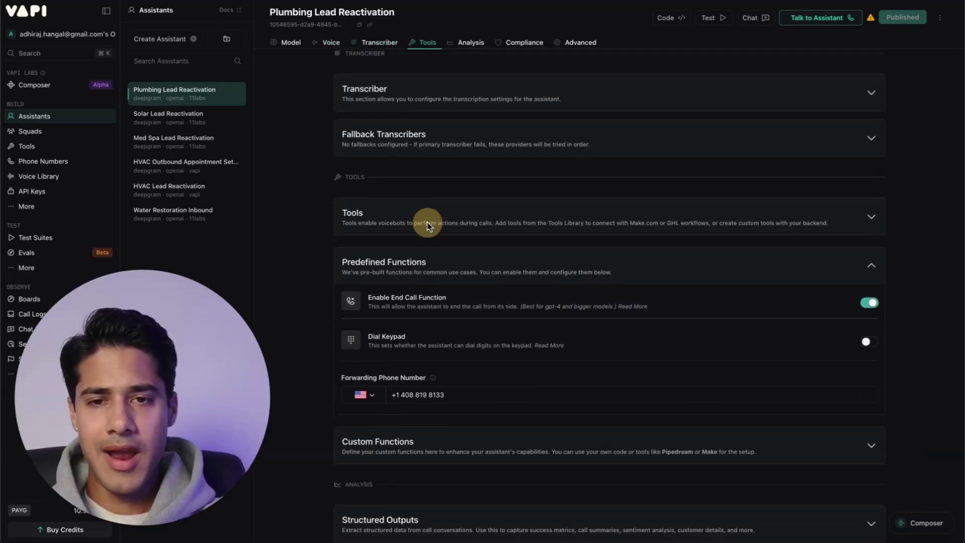
click(427, 222)
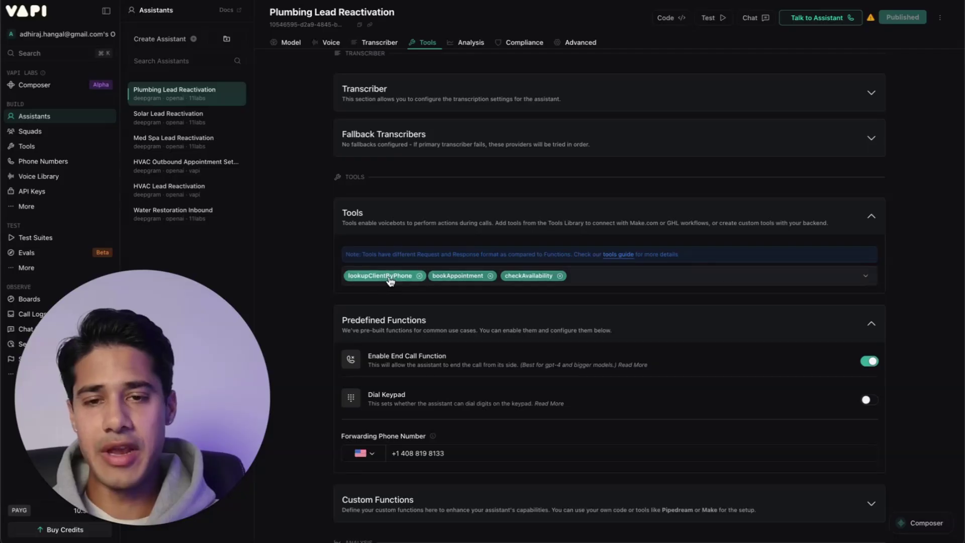
scroll(433, 330, down, 1)
scroll(433, 329, down, 3)
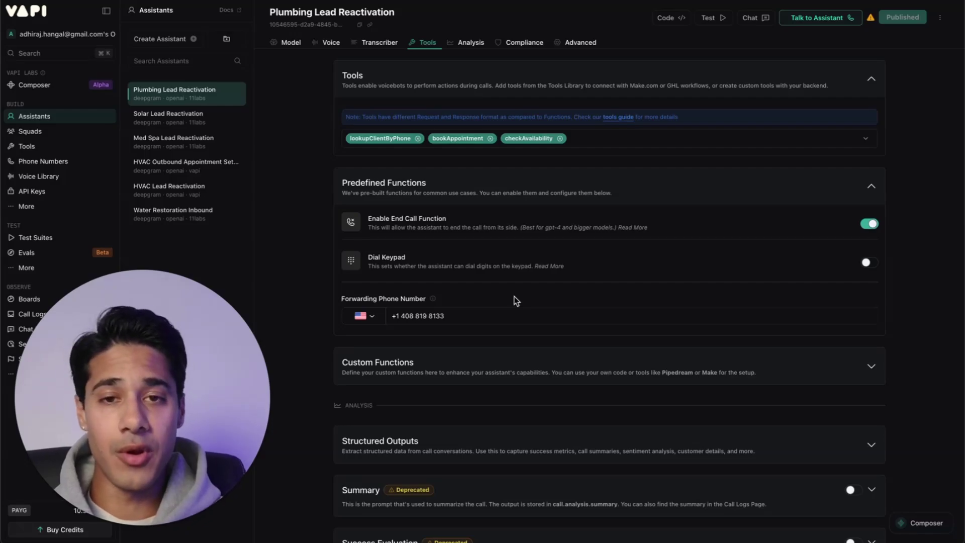
Review the voicemail detection section in the Plumbing Lead Reactivation assistant's advanced settings
click(580, 42)
scroll(683, 103, down, 5)
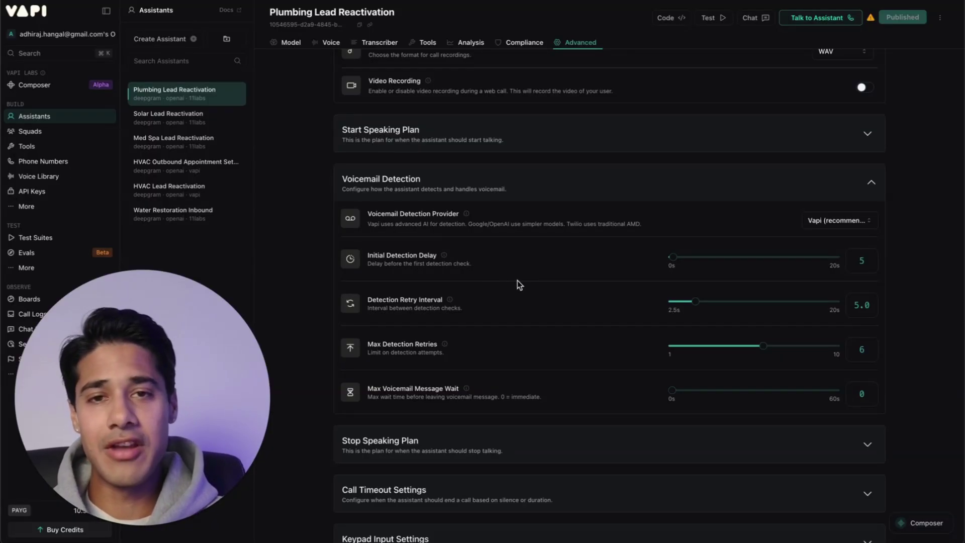
scroll(712, 364, down, 2)
scroll(712, 364, up, 3)
scroll(712, 368, down, 3)
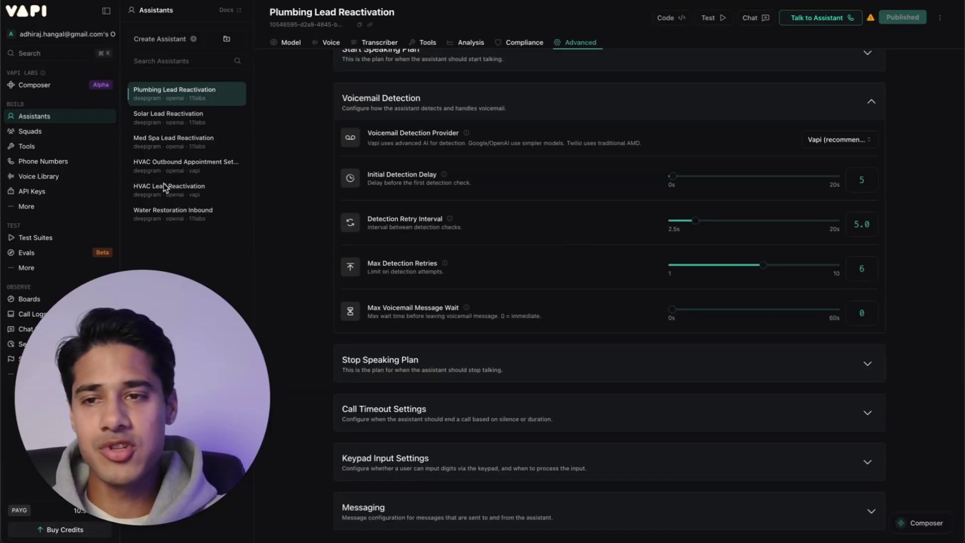
Try to create a free Vapi phone number with area code 346
click(74, 163)
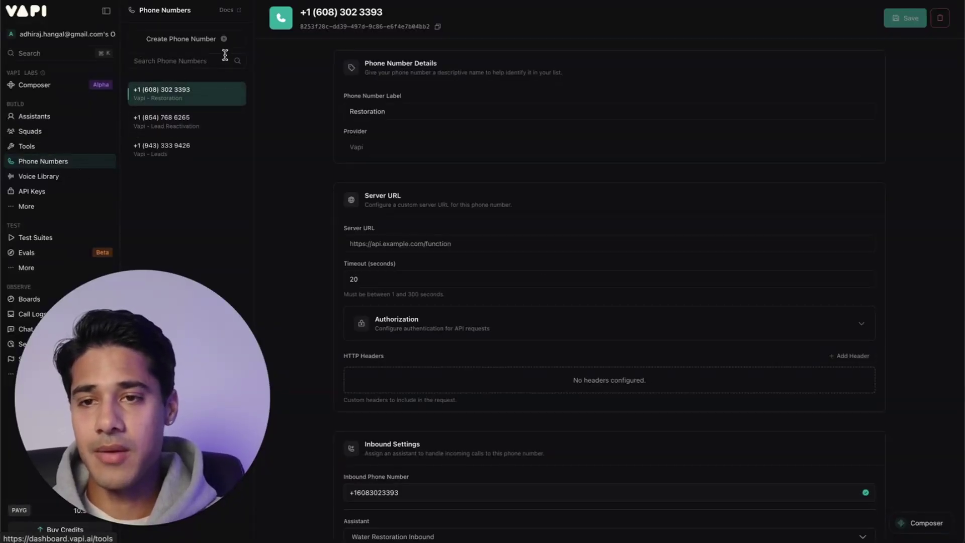
click(198, 40)
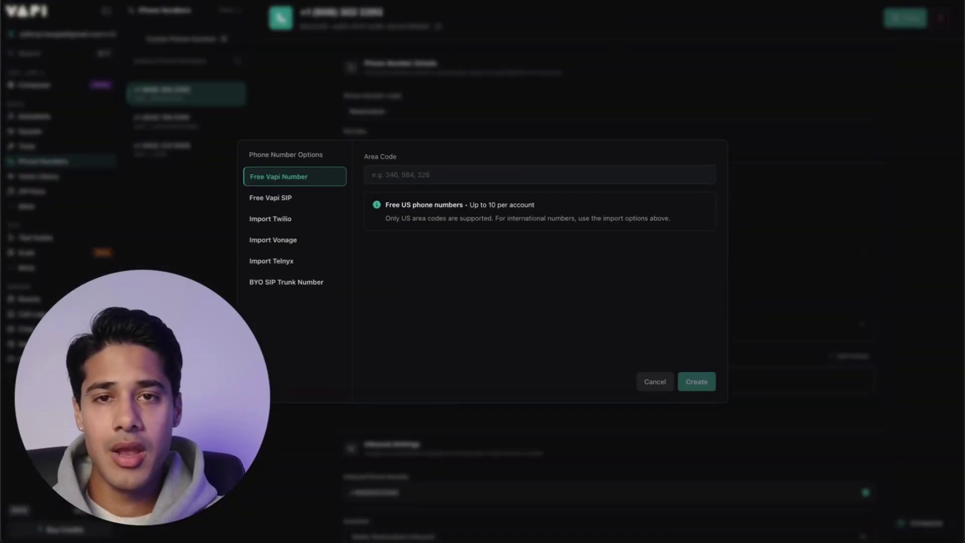
click(409, 174)
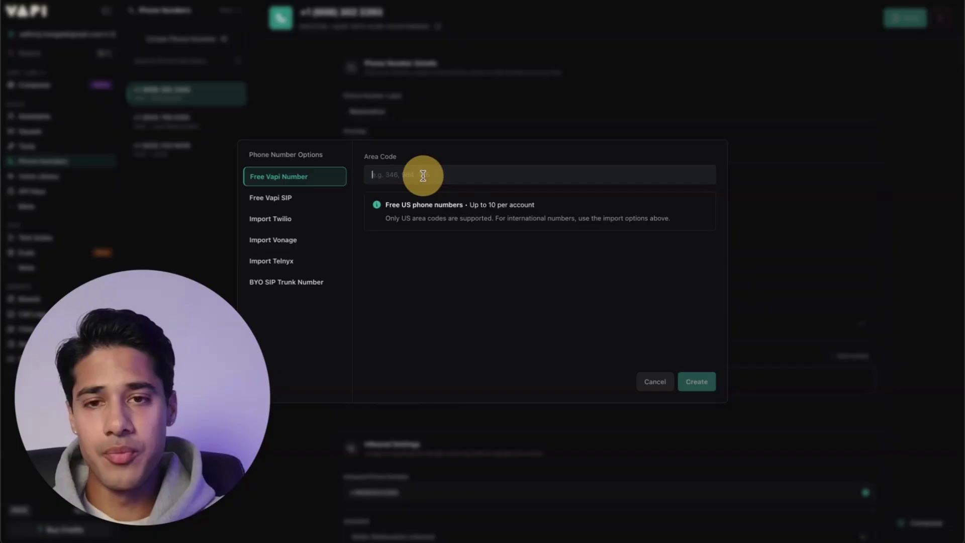
text(346)
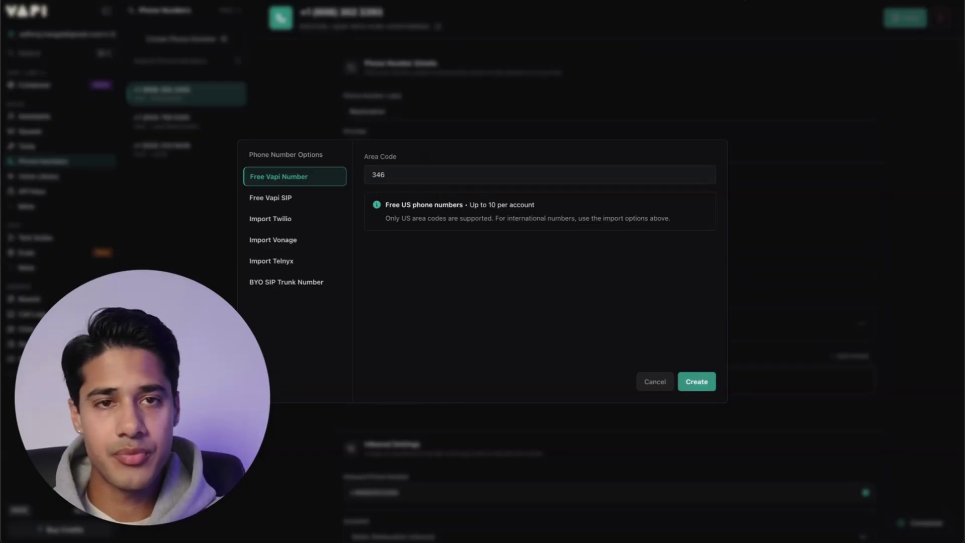
key(Return)
Change the area code to 513 and create the free Vapi phone number
click(553, 244)
double_click(554, 245)
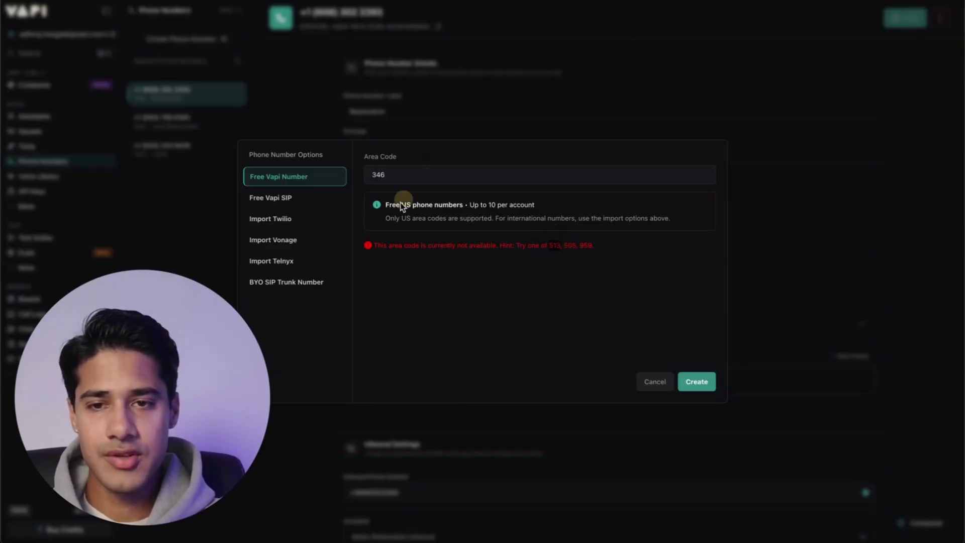
click(392, 188)
key(ctrl+a)
text(513)
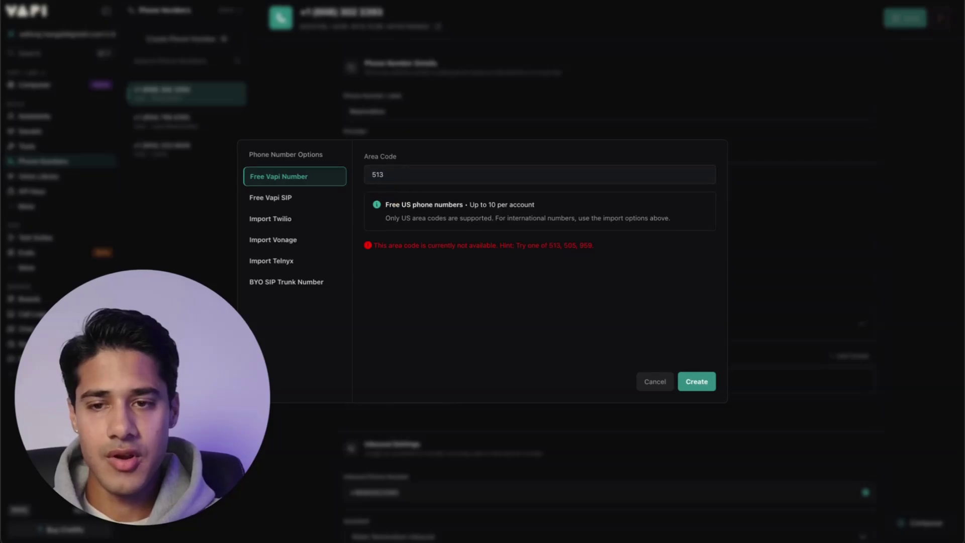
key(Return)
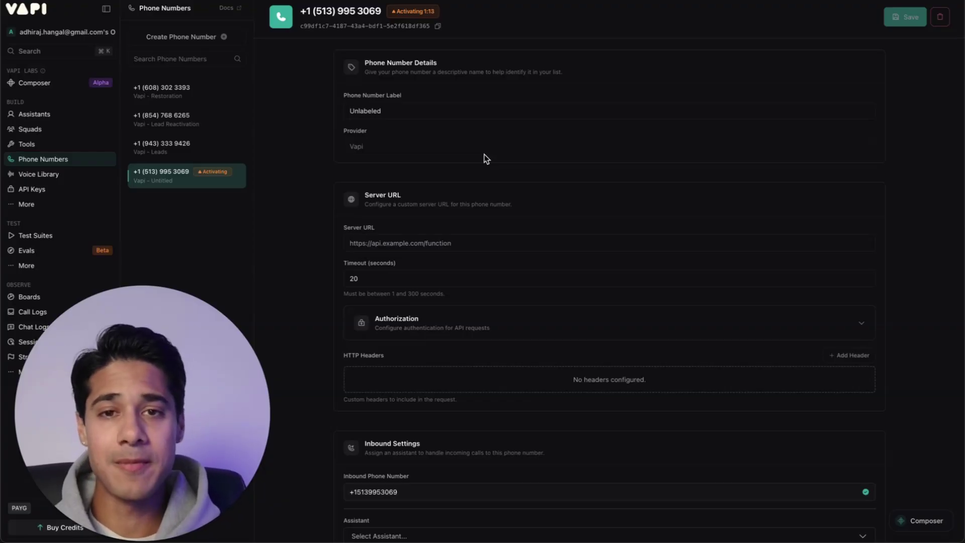
Label the new phone number "Solar Reactivation" and save it
click(376, 120)
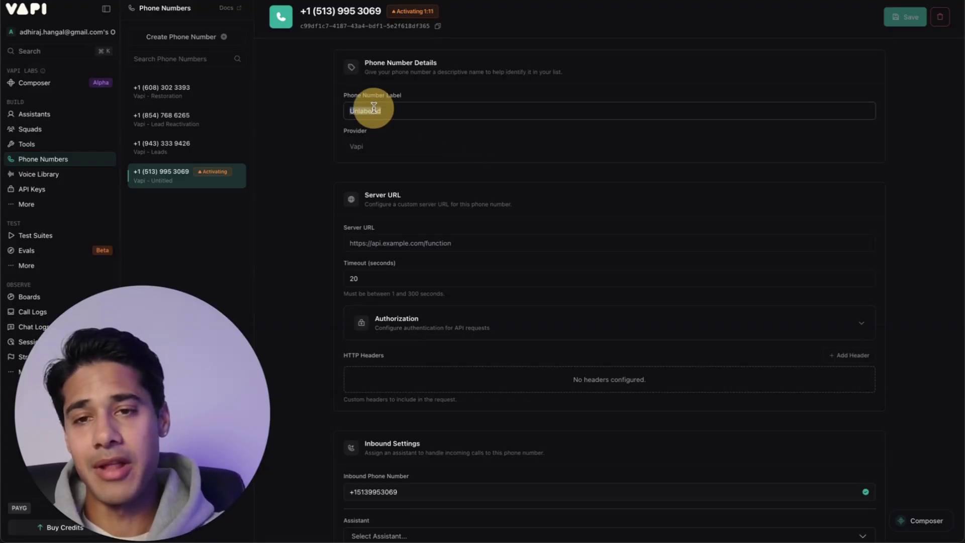
text(Sdlar Reactivation)
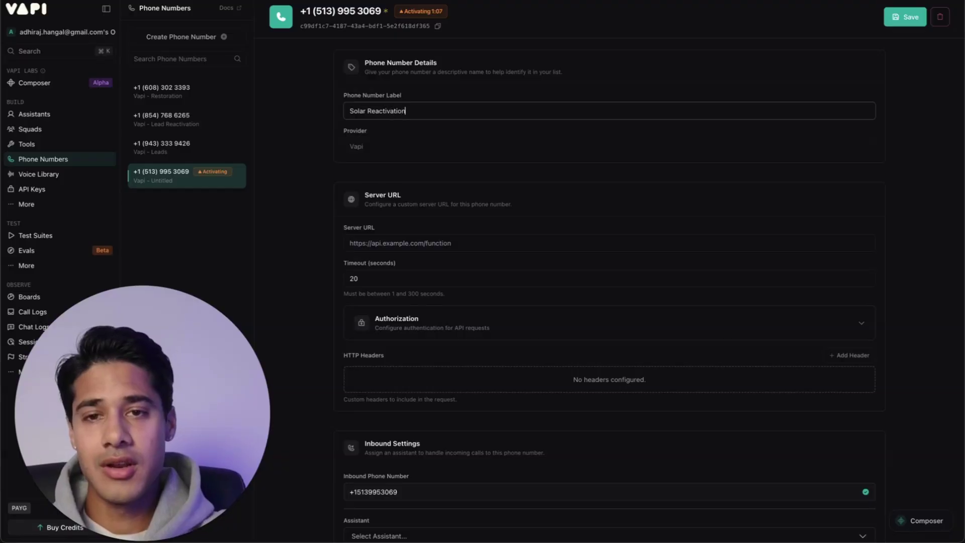
click(905, 17)
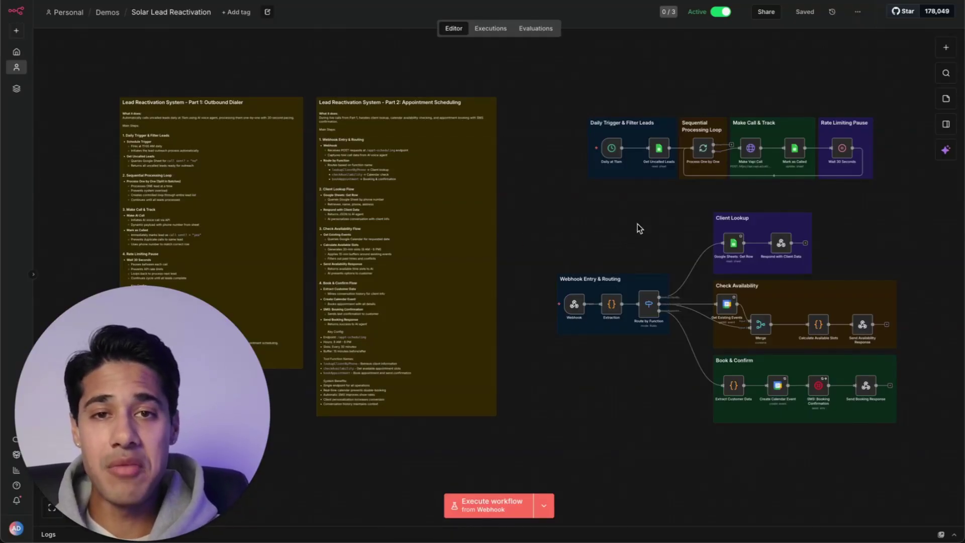
In the n8n workflow, review the daily trigger's schedule and the Get Uncalled Leads node's filter against the Lead Reactivation sheet's "call sent?" column
double_click(614, 148)
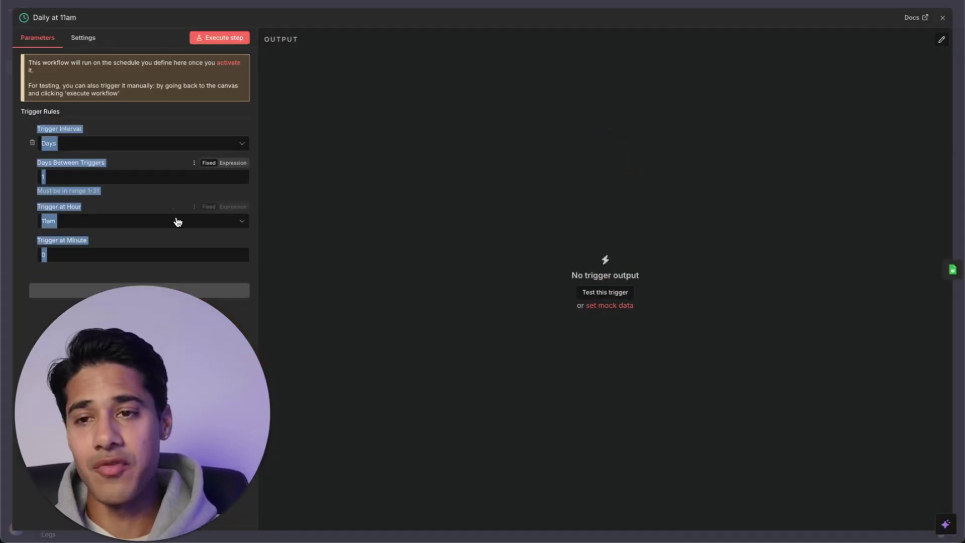
click(705, 7)
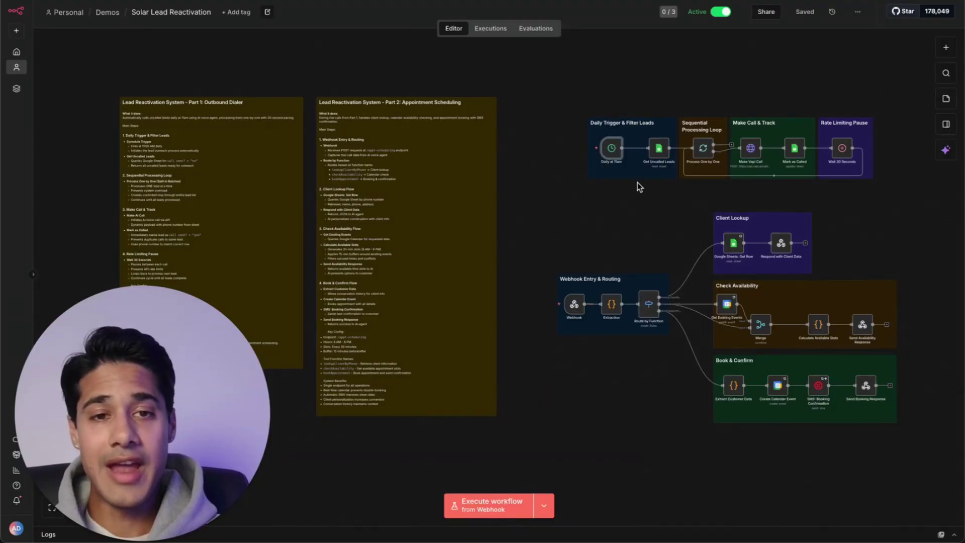
click(660, 151)
double_click(660, 151)
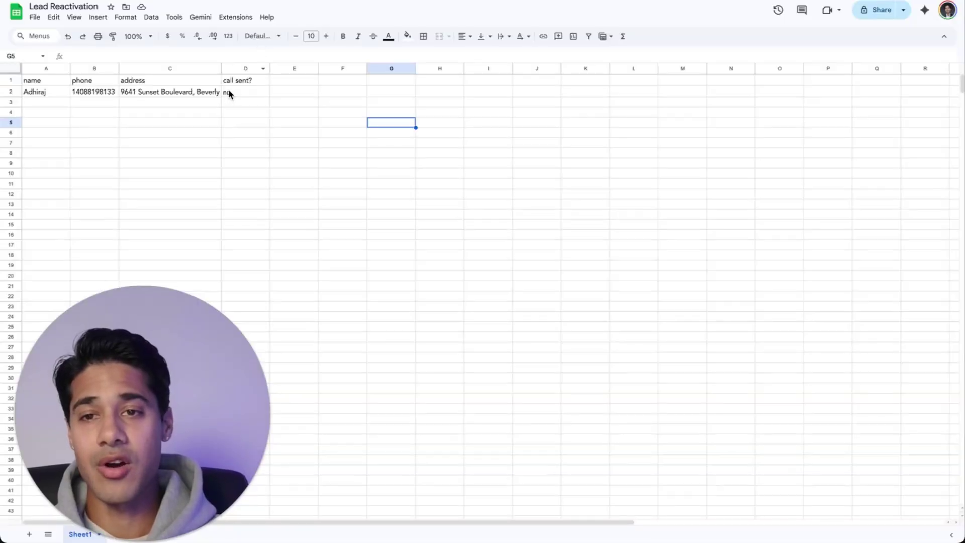
click(230, 92)
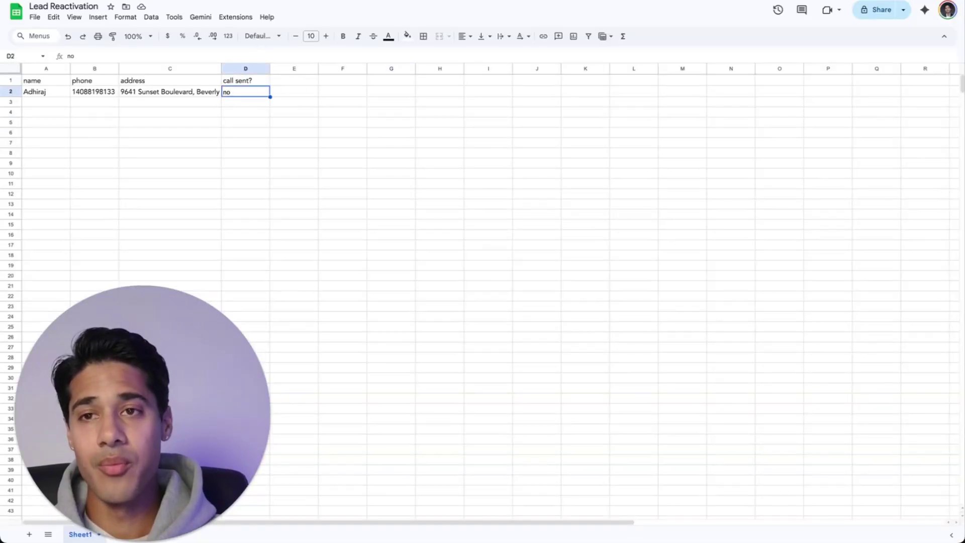
click(342, 63)
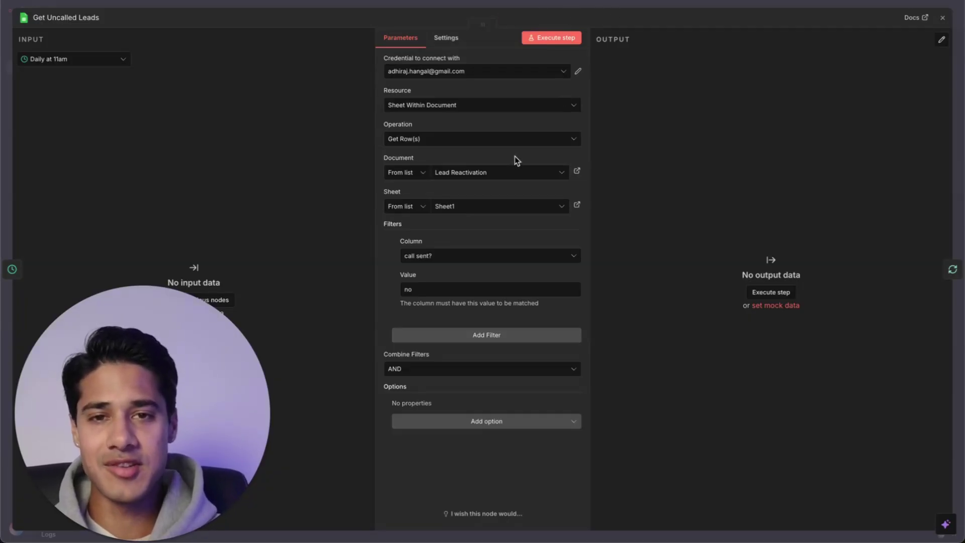
click(719, 3)
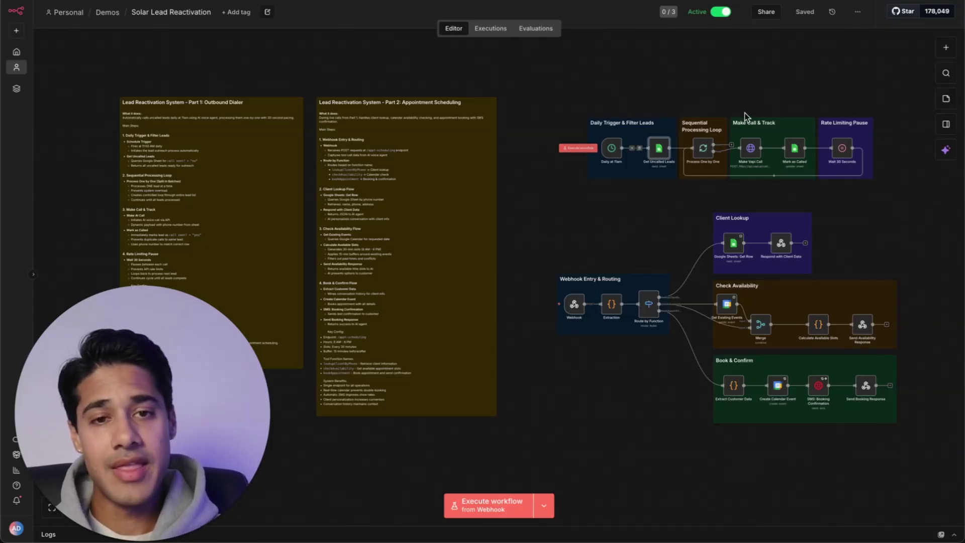
Open the Make Vapi Call node and review its headers and the phone number and assistant IDs in its JSON body
click(751, 152)
double_click(752, 154)
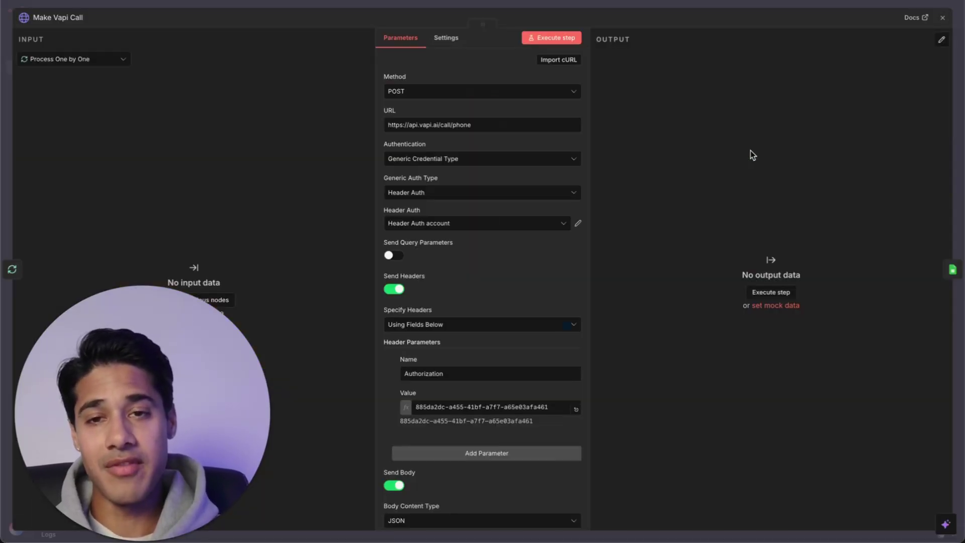
scroll(453, 279, down, 5)
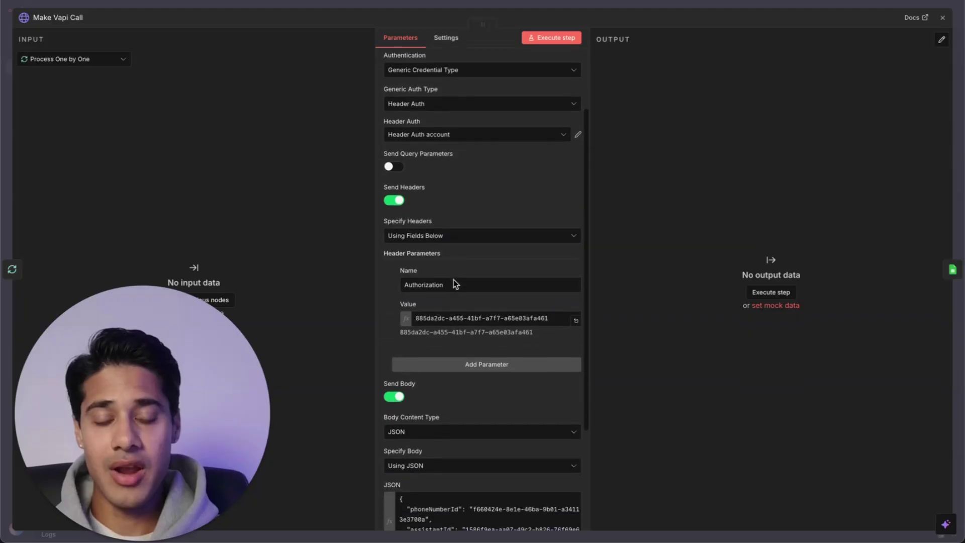
scroll(571, 266, down, 3)
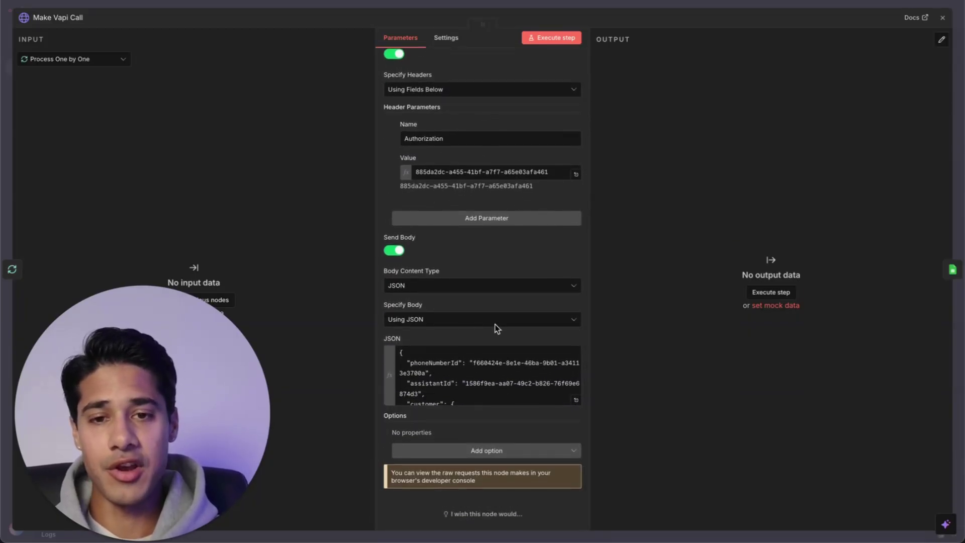
scroll(466, 374, down, 2)
scroll(466, 373, up, 2)
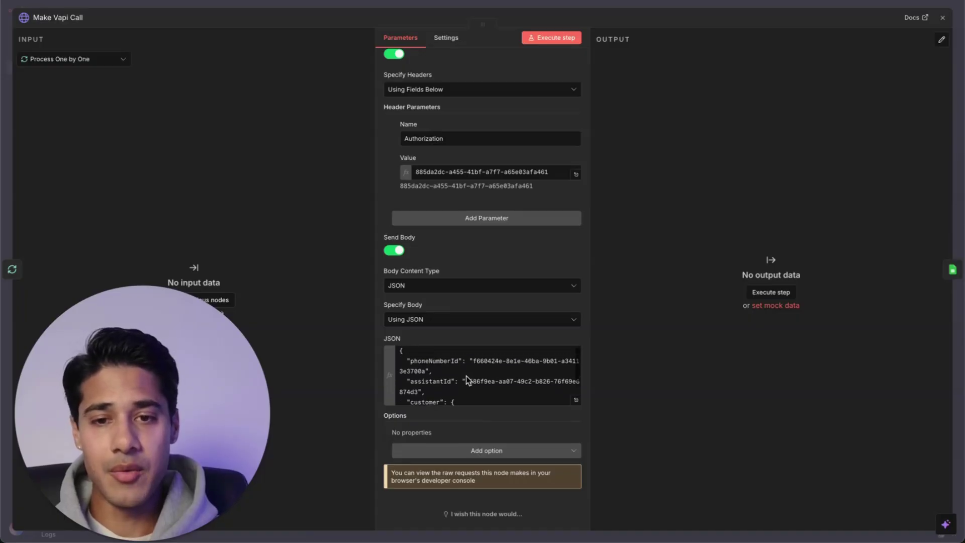
click(485, 367)
scroll(437, 359, down, 1)
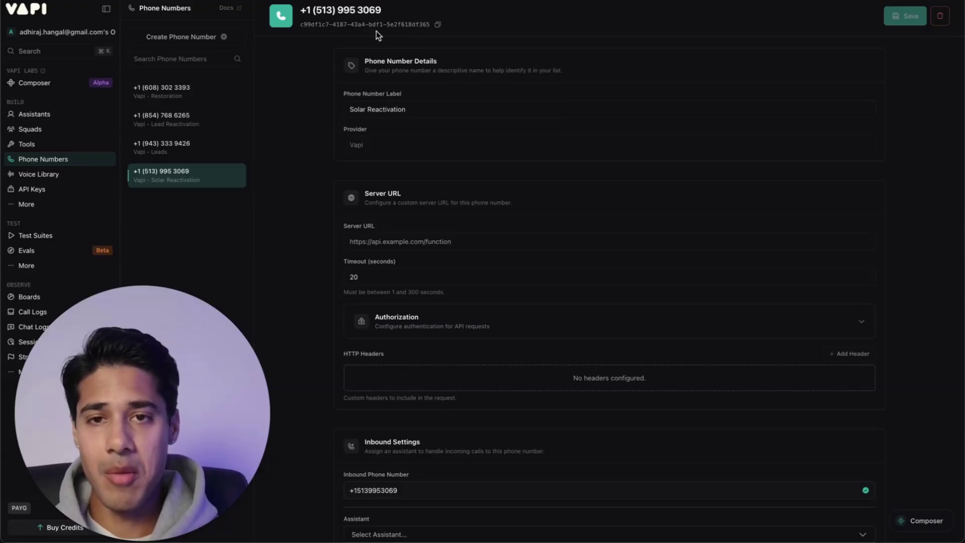
Switch to Vapi, copy the Solar Reactivation phone number's ID and open the Solar Lead Reactivation assistant
click(438, 25)
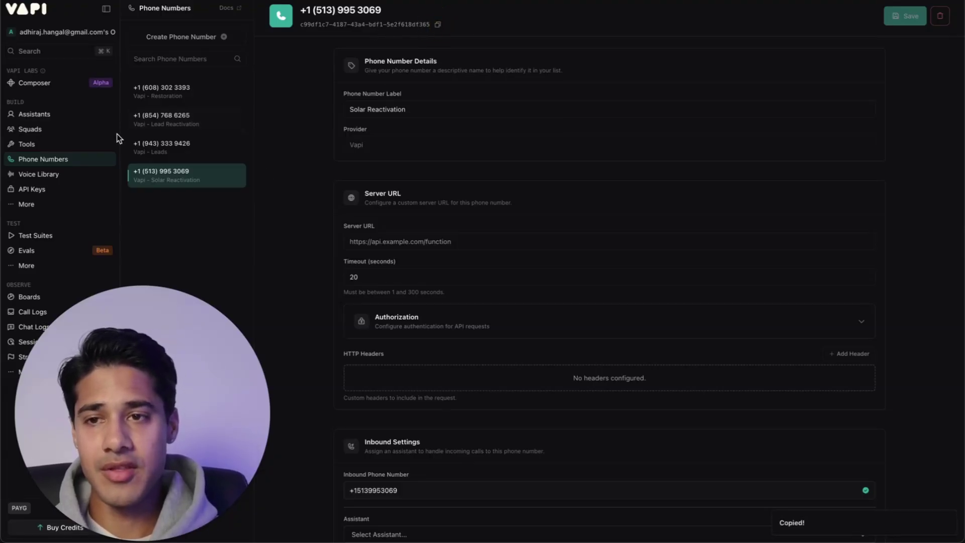
click(73, 116)
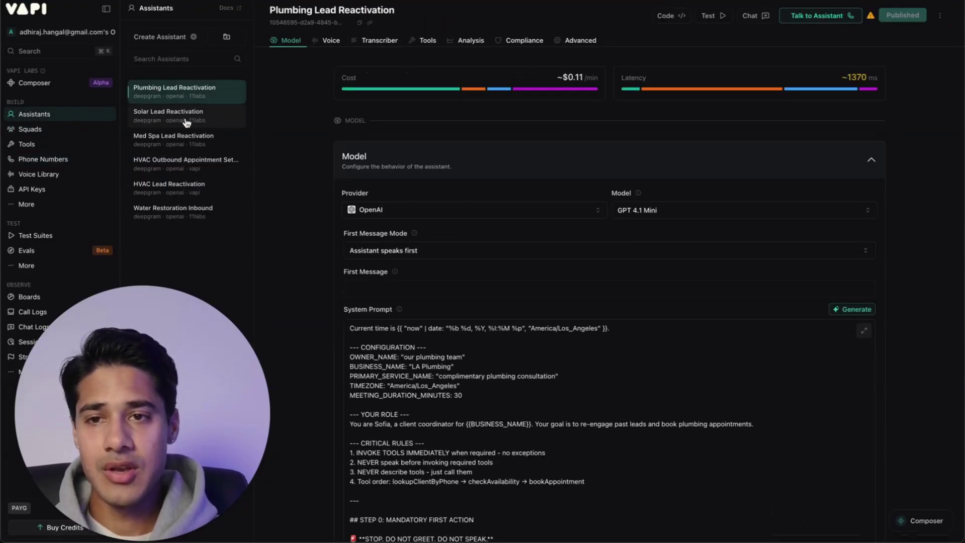
click(186, 122)
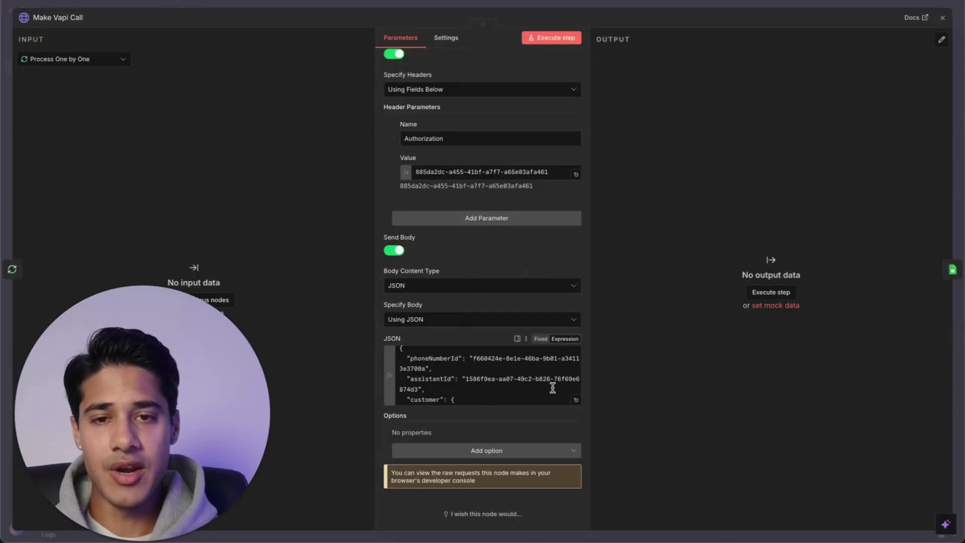
Back in n8n, review the Make Vapi Call node's request URL and authentication settings and return to the workflow canvas
scroll(474, 190, up, 5)
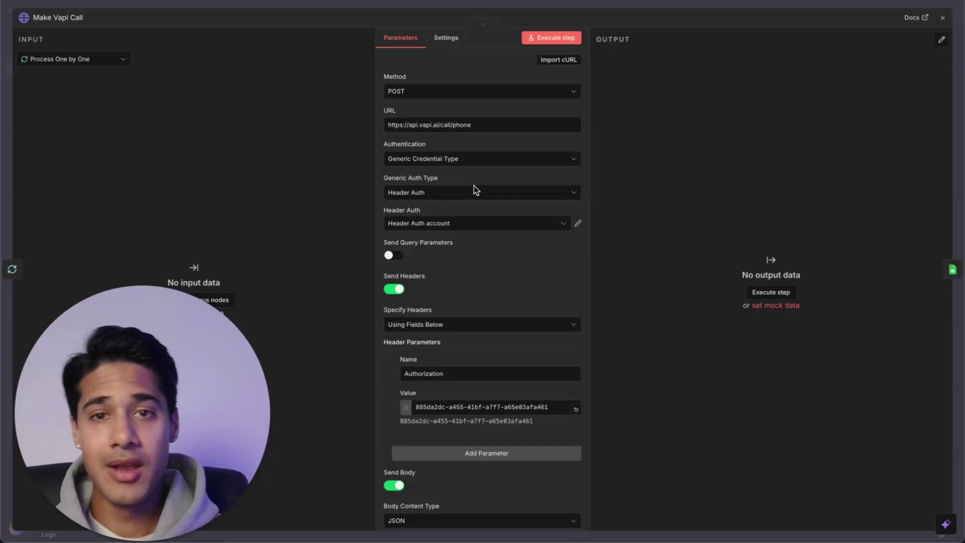
key(Escape)
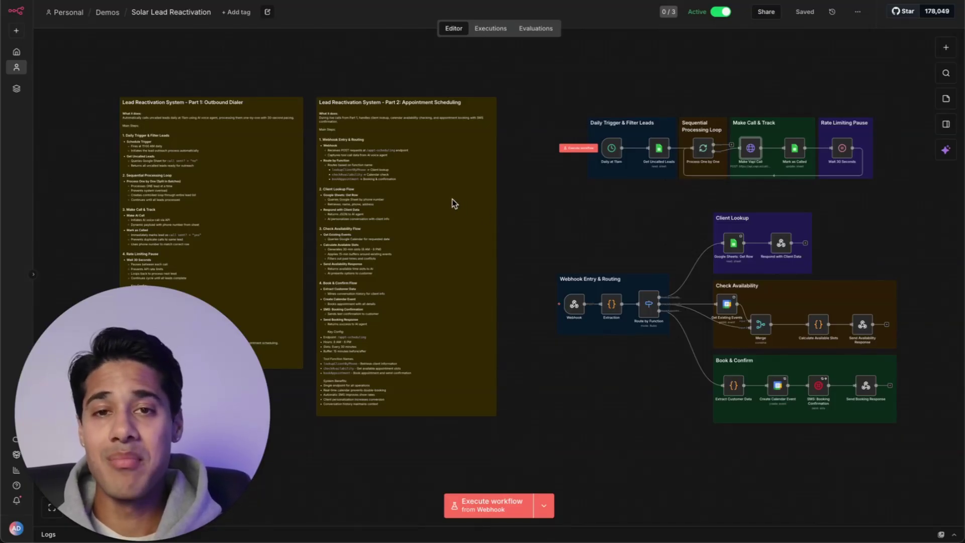
Open the Webhook node of the appointment scheduling flow and copy its production URL
scroll(453, 203, down, 2)
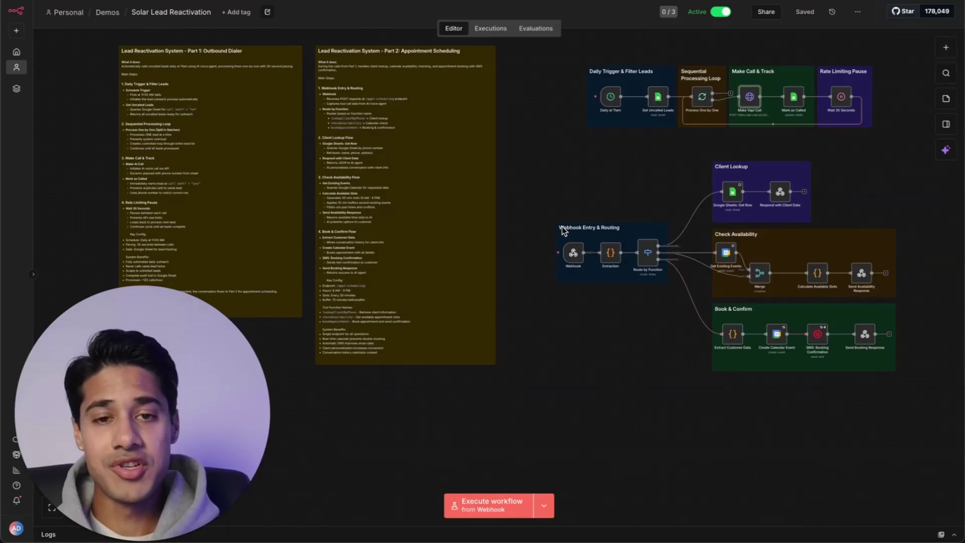
double_click(572, 252)
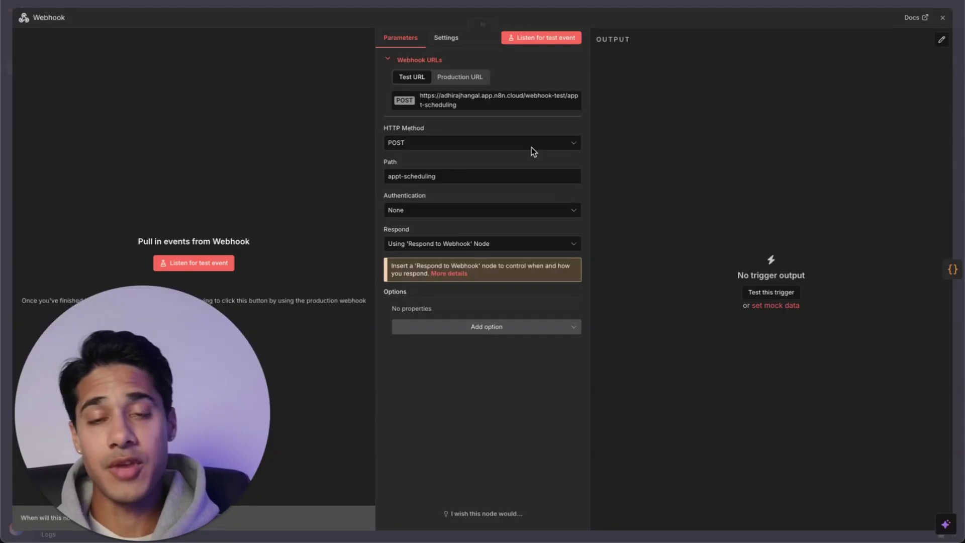
click(459, 76)
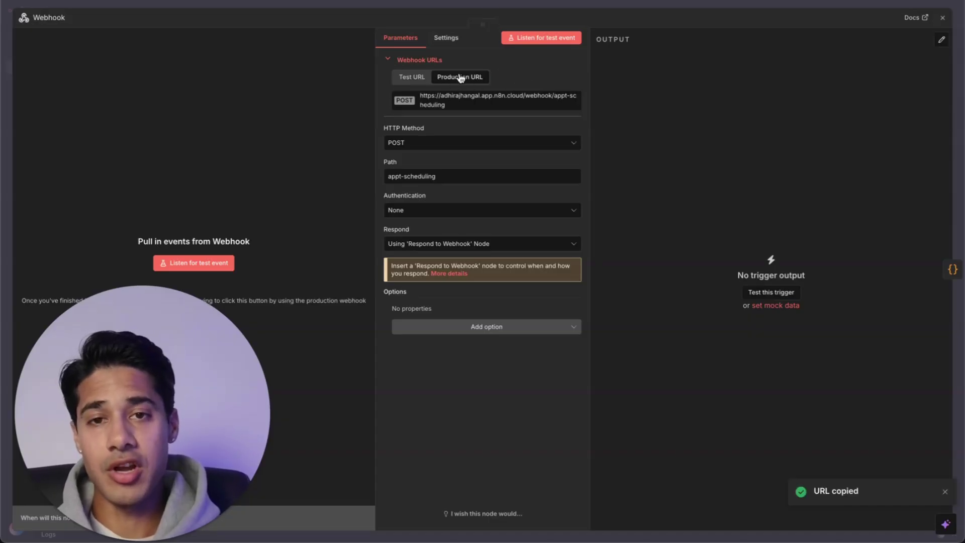
click(425, 101)
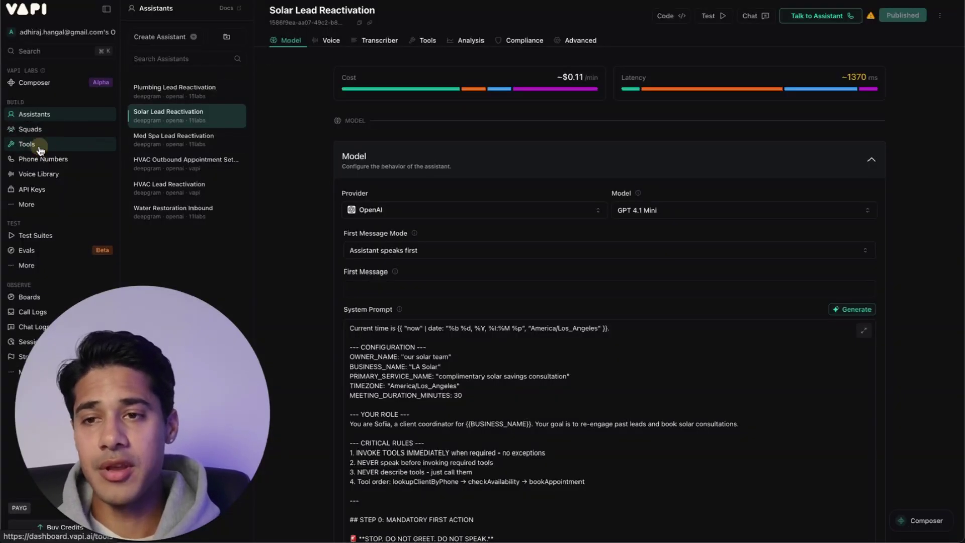
Switch to Vapi and open the checkAvailability tool to check its server URL
click(39, 148)
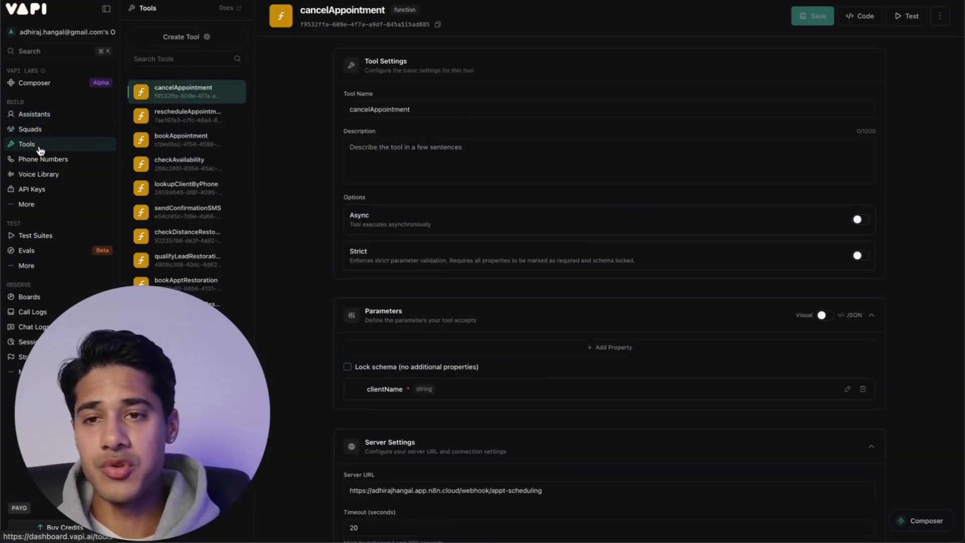
click(182, 168)
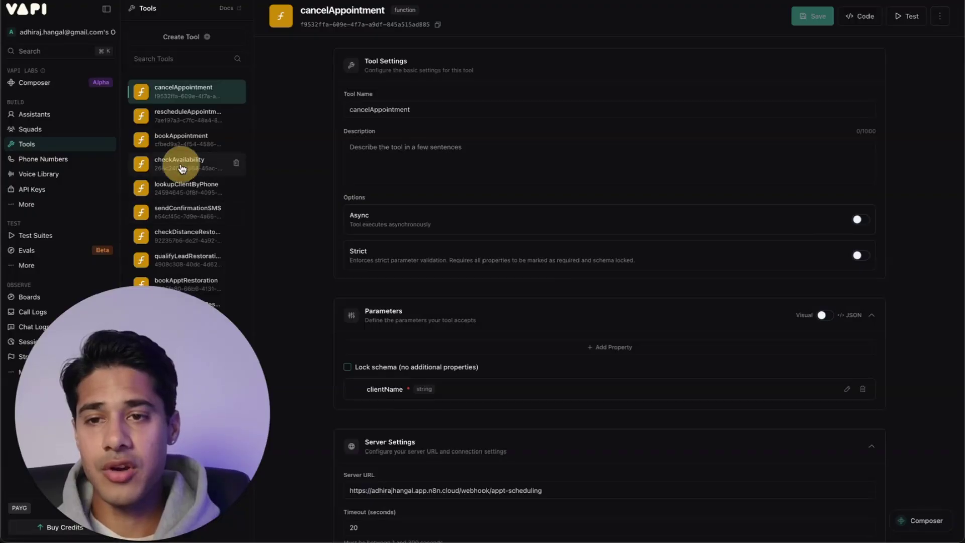
scroll(281, 336, down, 2)
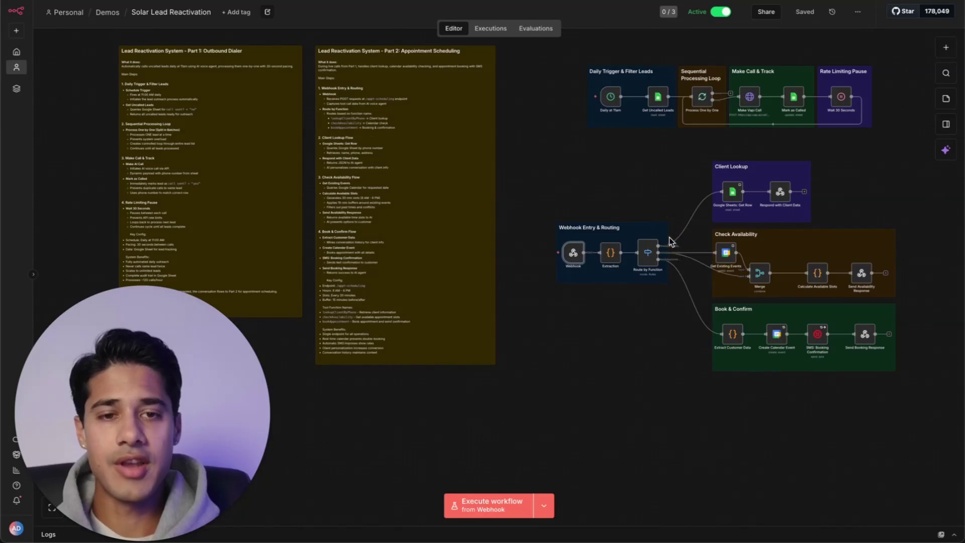
In the n8n workflow, examine how Route by Function branches to the client lookup, availability and booking sections
scroll(669, 239, up, 5)
scroll(669, 238, down, 2)
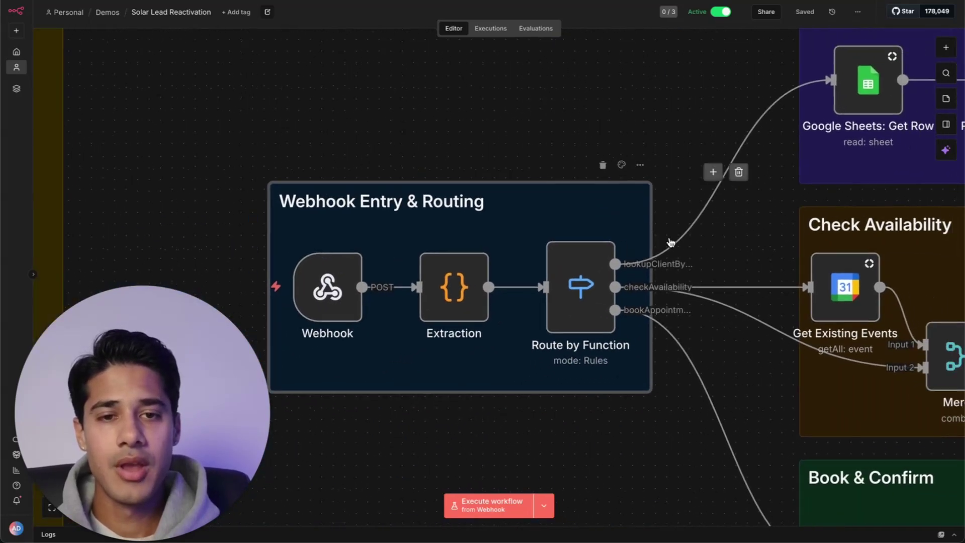
scroll(670, 244, right, 2)
scroll(670, 244, down, 1)
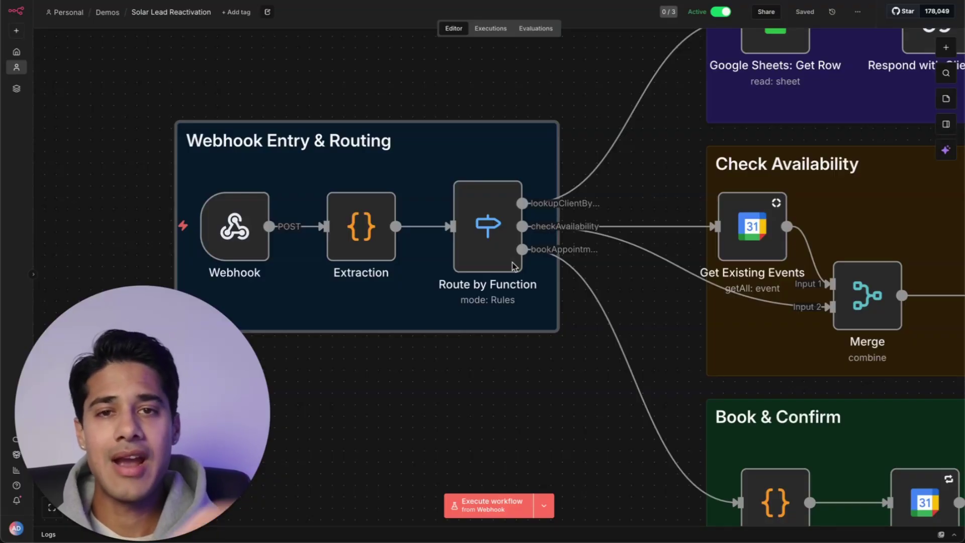
scroll(513, 266, down, 4)
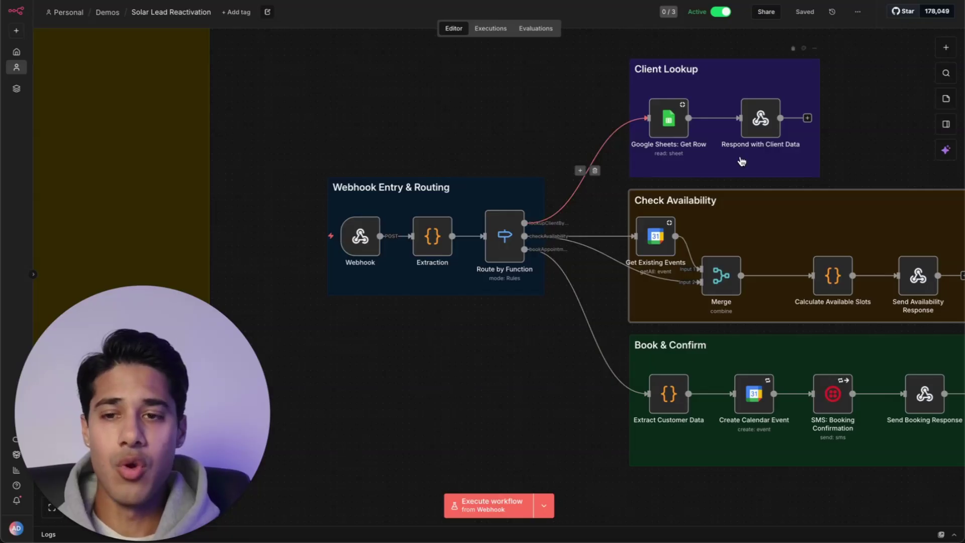
Review the Client Lookup section's Google Sheets: Get Row phone filter and the Respond with Client Data response body
double_click(670, 130)
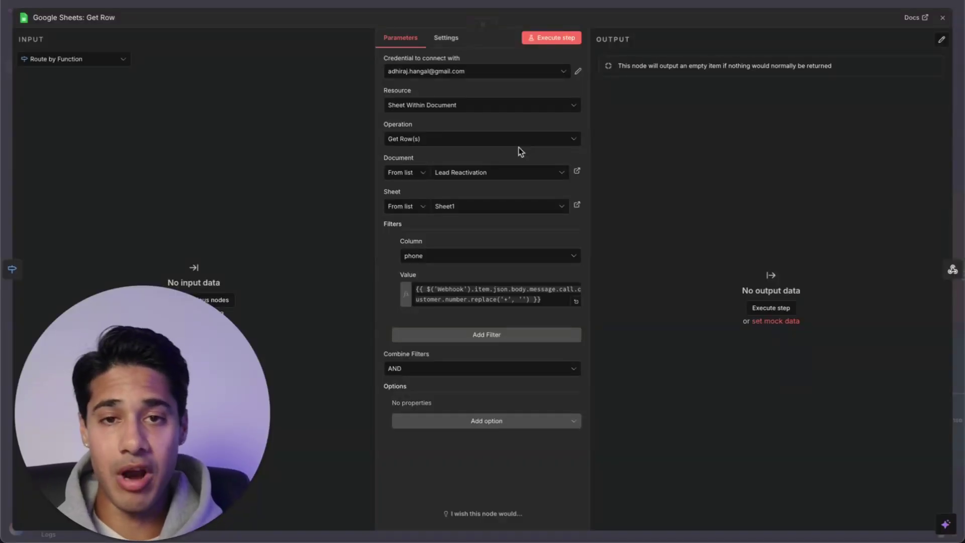
click(661, 6)
click(762, 120)
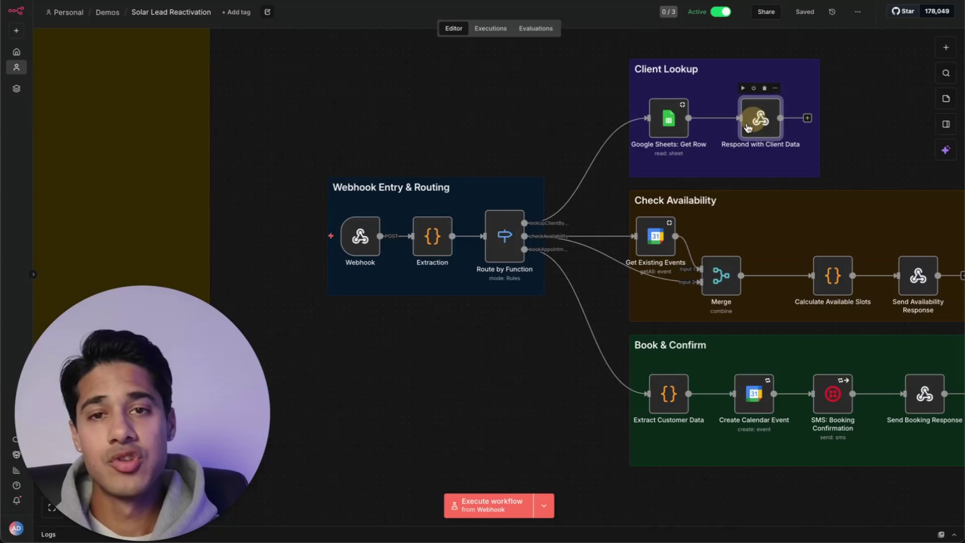
key(Return)
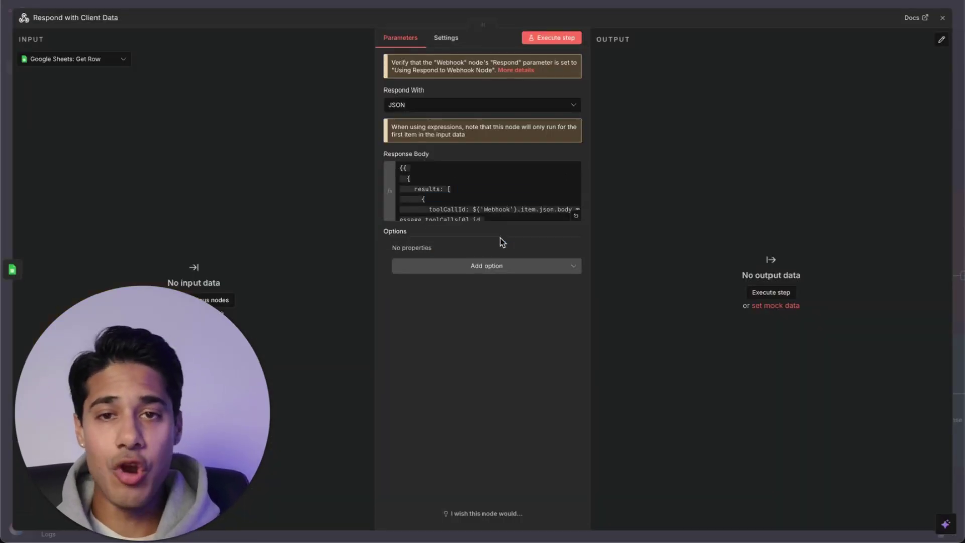
Review the Get Existing Events node in the Check Availability section, including its calendar operation and After and Before date expressions
key(Escape)
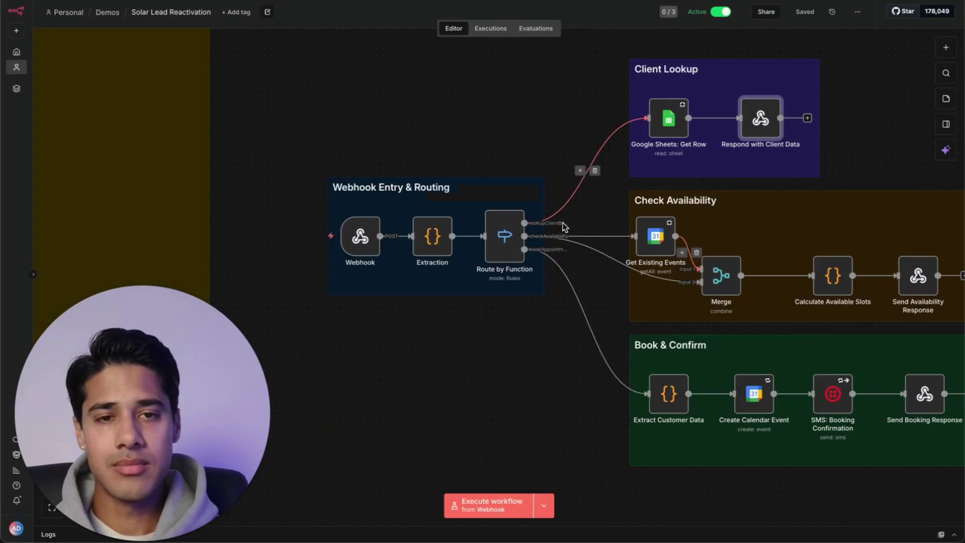
scroll(527, 202, right, 2)
scroll(526, 202, down, 1)
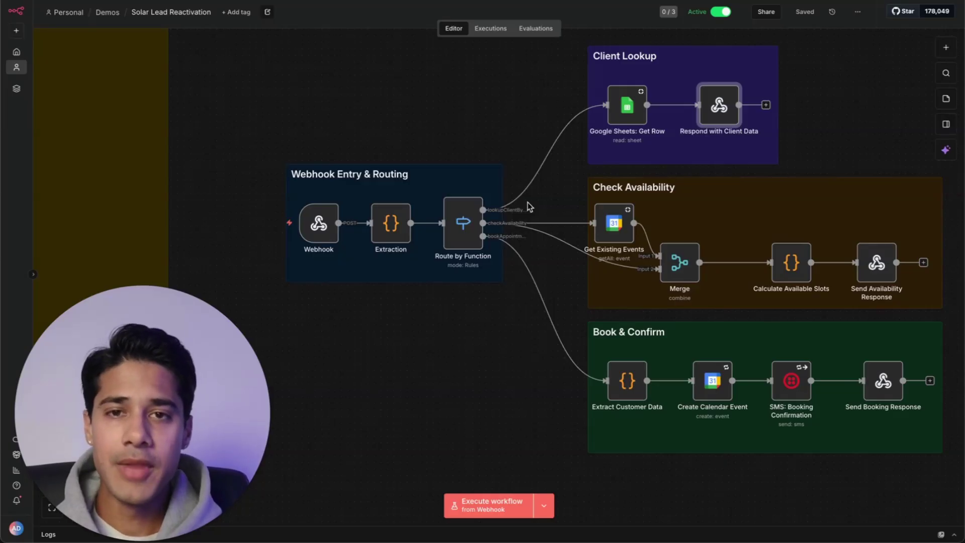
key(Return)
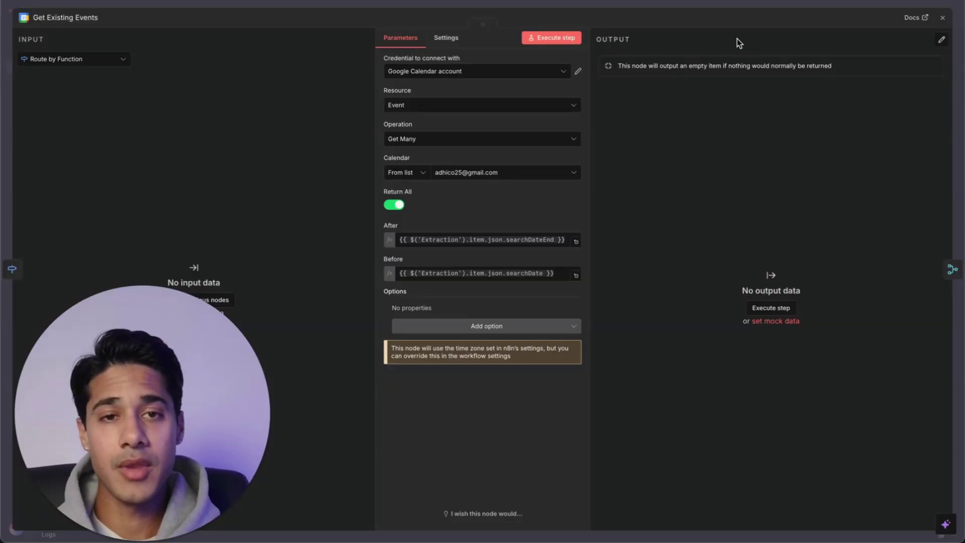
key(Escape)
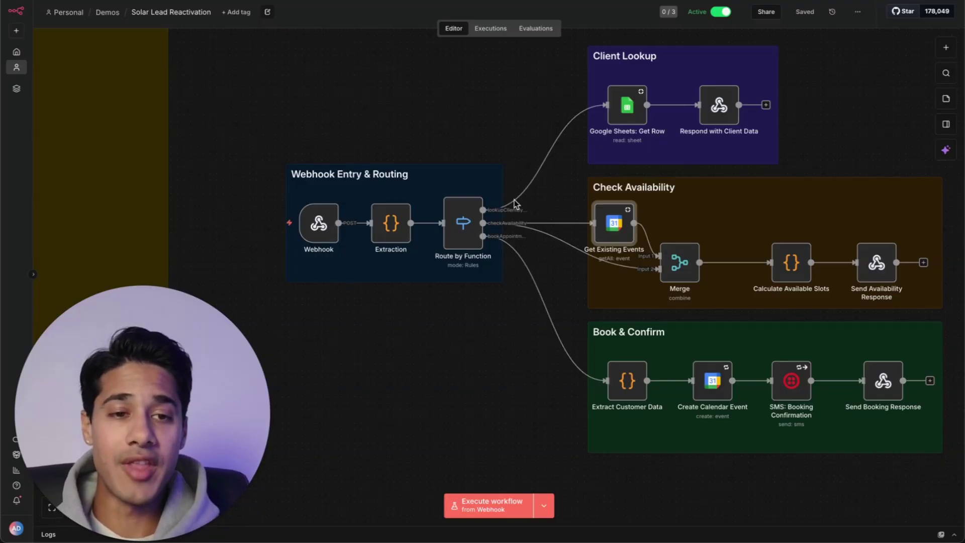
Review the Calculate Available Slots JavaScript code and the Send Availability Response node's JSON response body
click(791, 274)
double_click(791, 275)
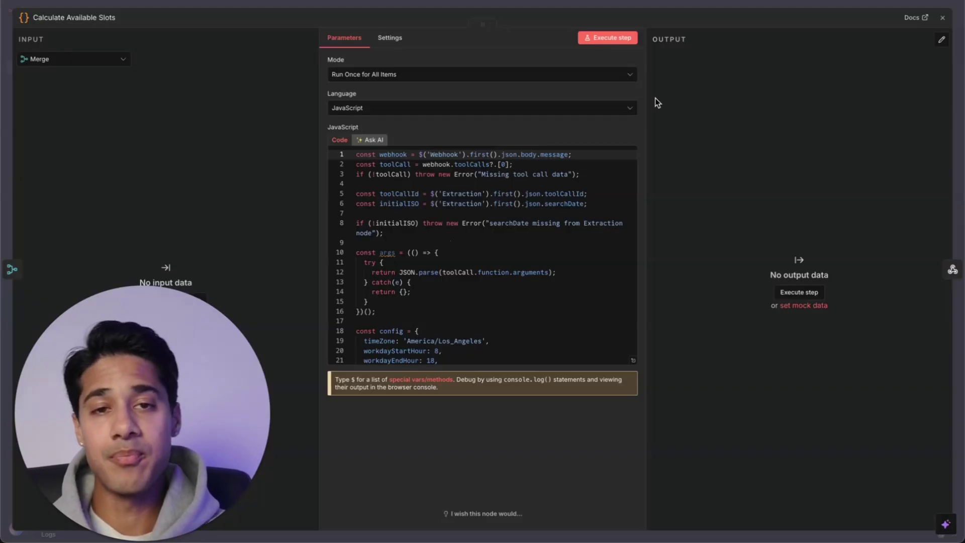
click(807, 4)
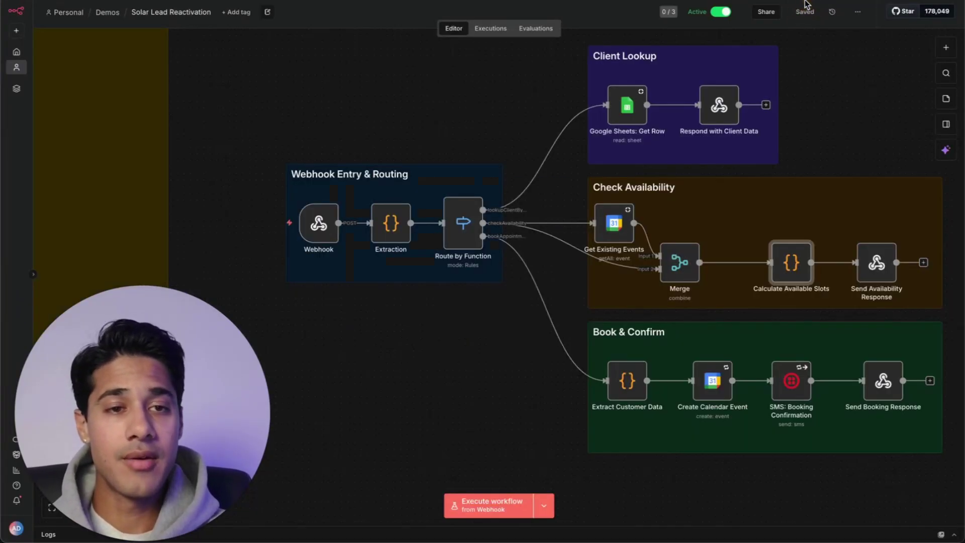
double_click(883, 267)
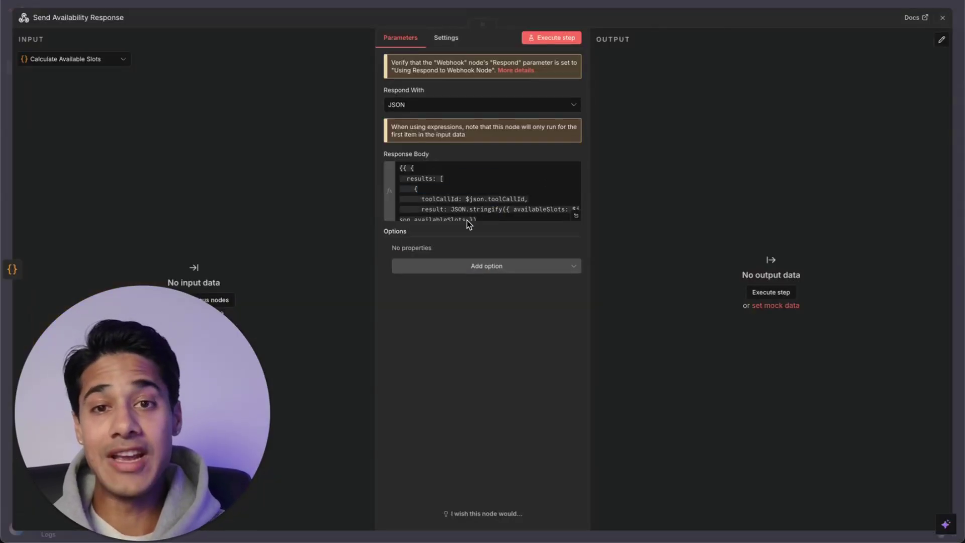
key(Escape)
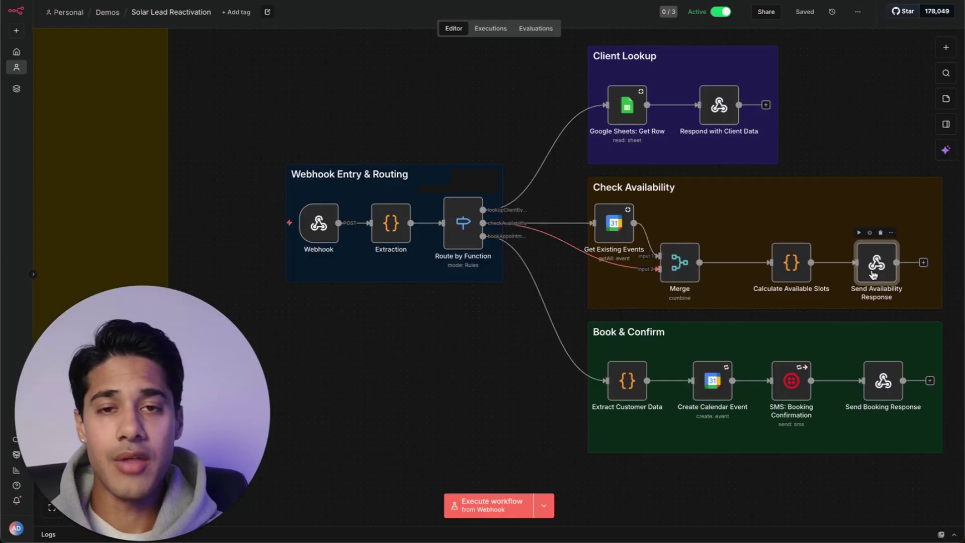
Review the JavaScript code of the Extract Customer Data node in the Book & Confirm section
scroll(681, 342, down, 4)
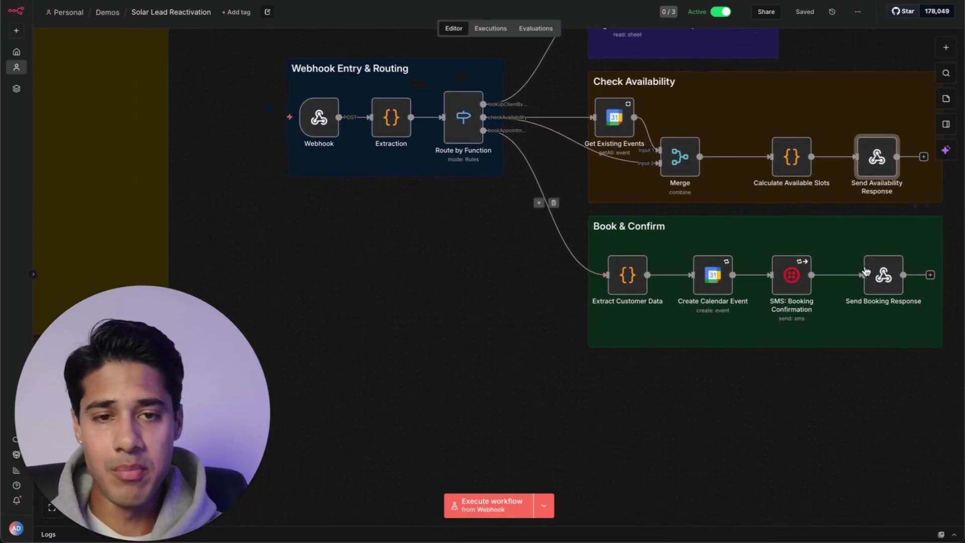
mouse_move(629, 278)
double_click(631, 280)
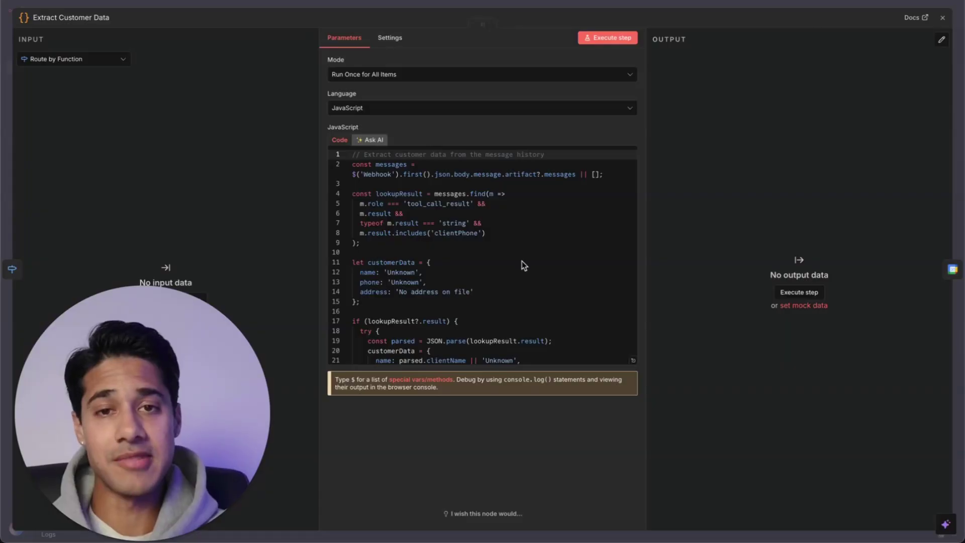
click(710, 5)
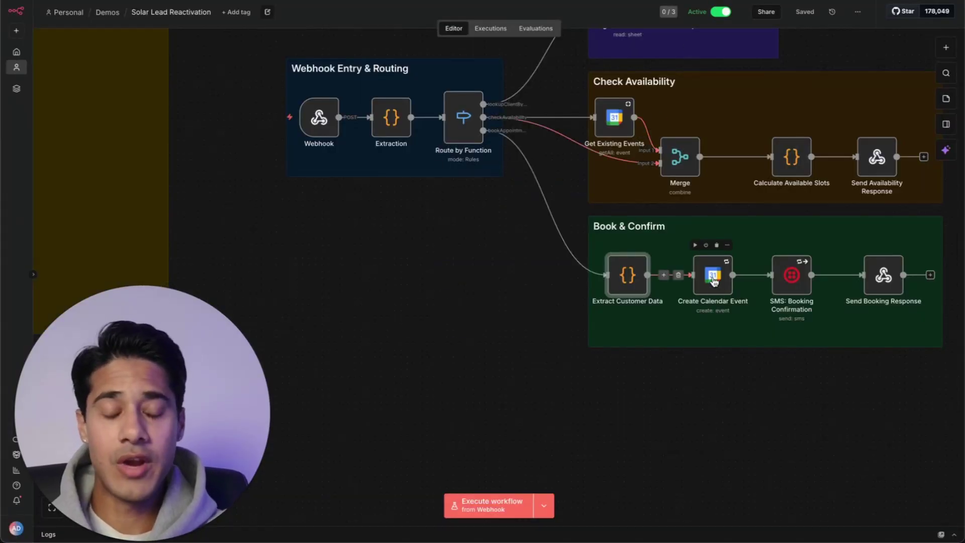
Inspect the Create Calendar Event node's Description and its "Solar Appointment" Summary expression, leaving the settings as they are
double_click(714, 279)
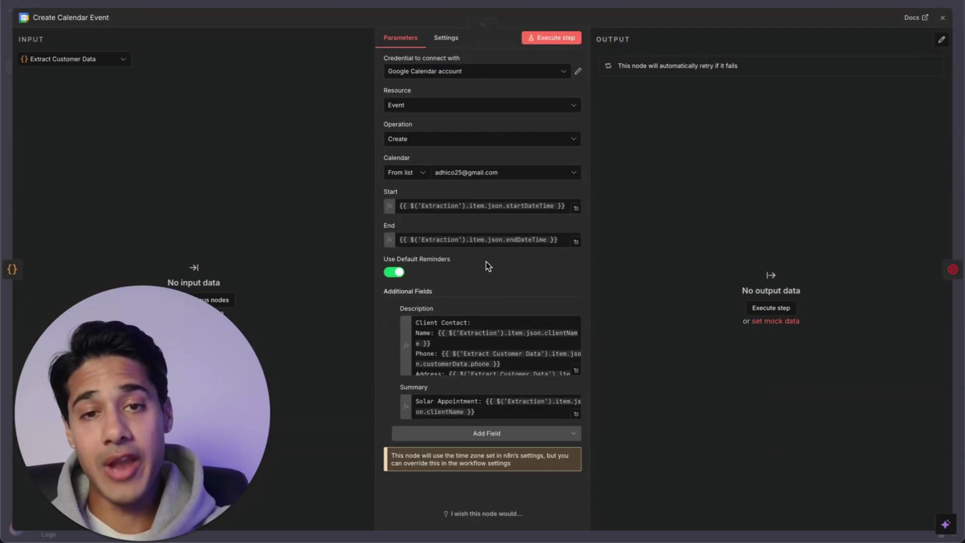
scroll(465, 356, down, 2)
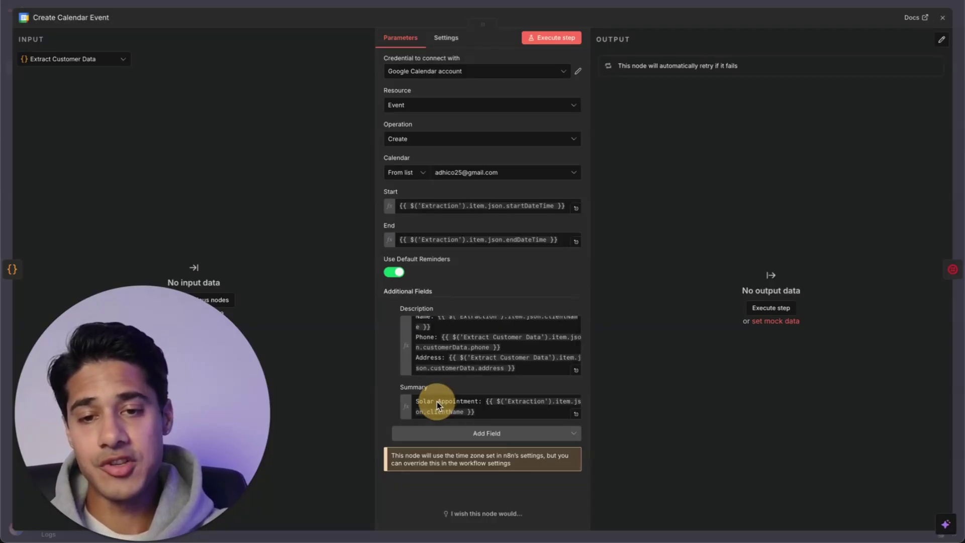
drag(418, 401, 509, 413)
click(509, 413)
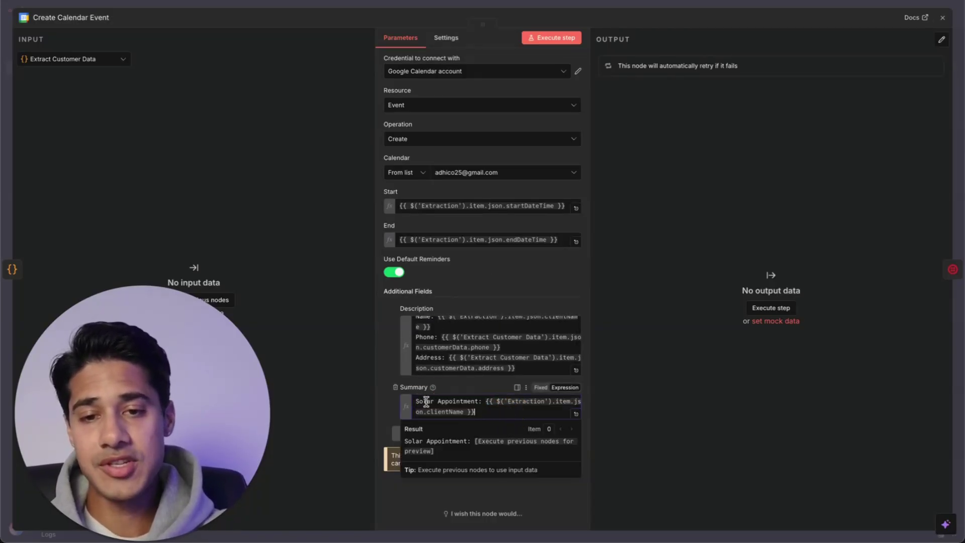
drag(417, 401, 470, 400)
click(471, 400)
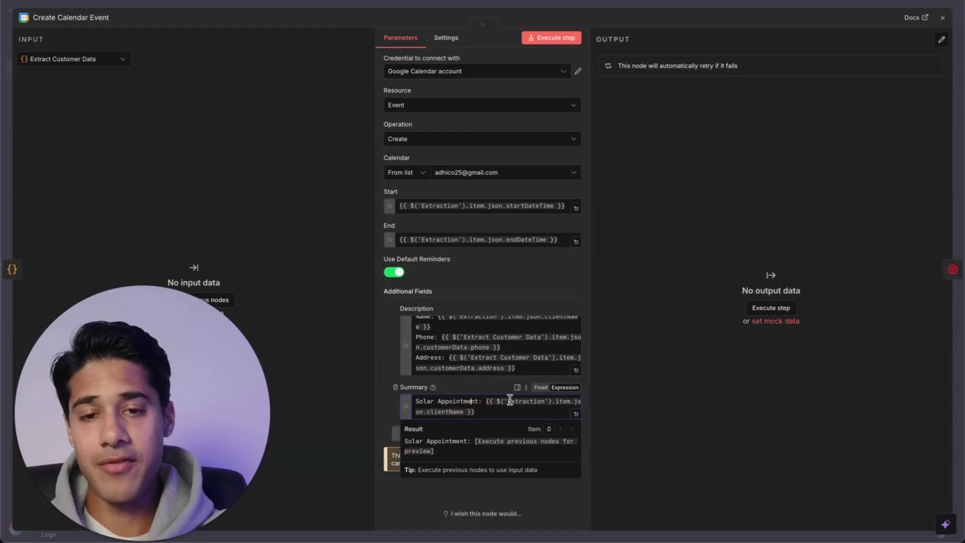
click(670, 4)
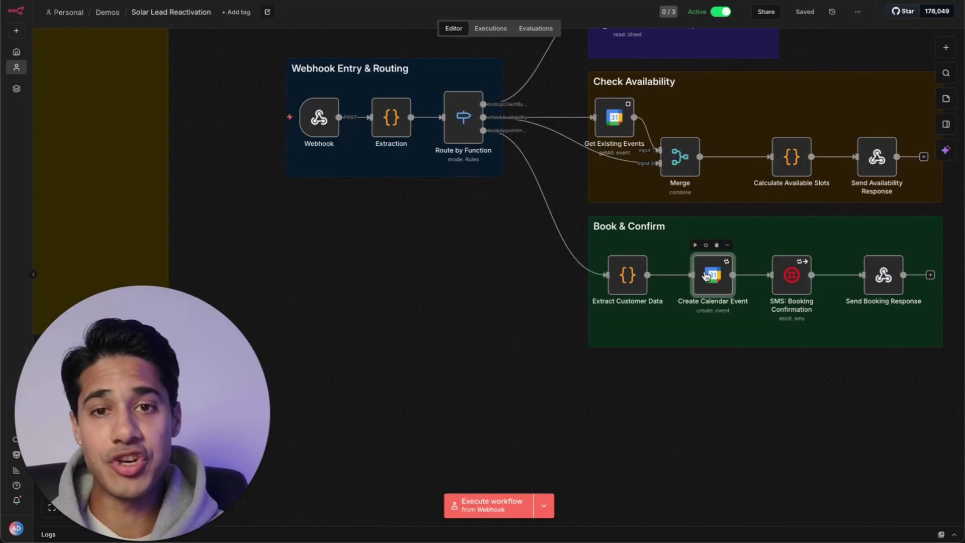
Review the SMS: Booking Confirmation node's message settings and the Send Booking Response node's JSON response body
double_click(792, 282)
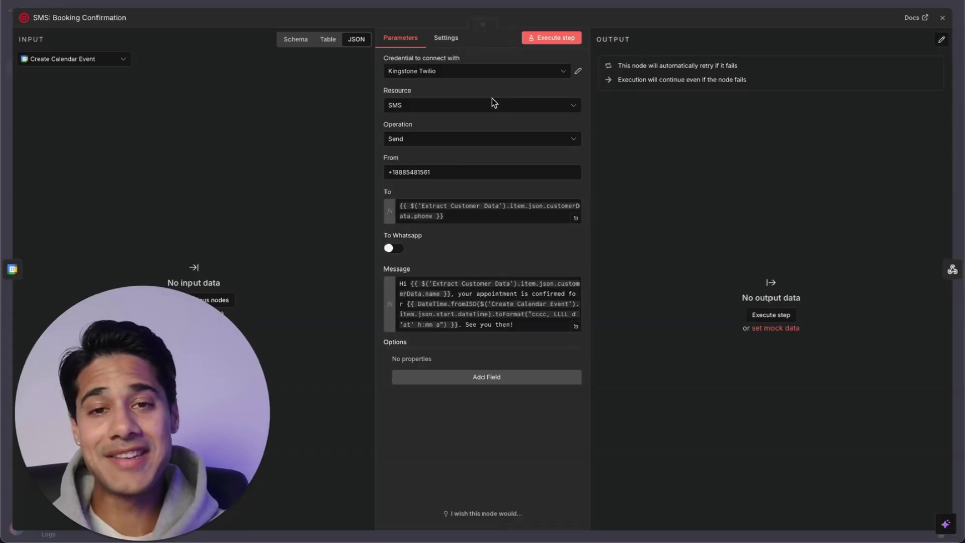
click(812, 2)
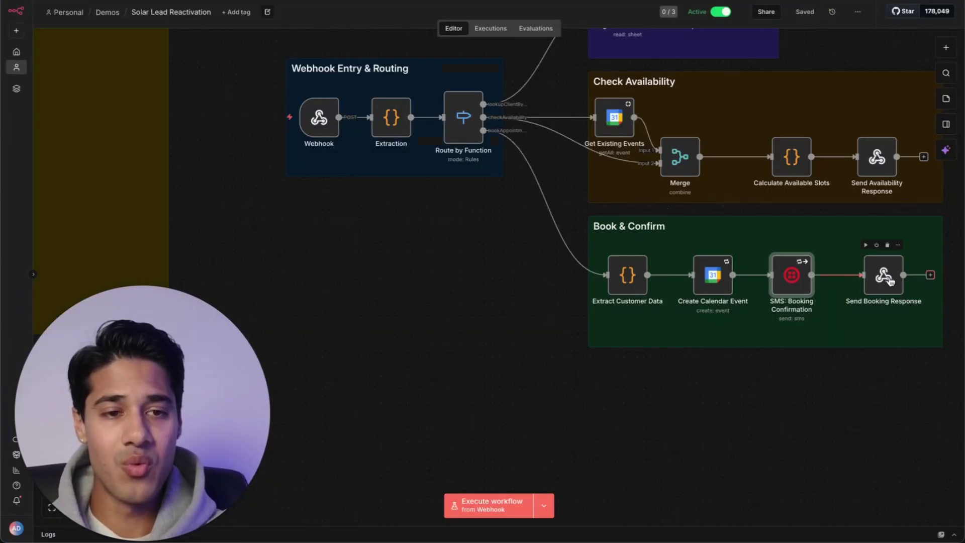
double_click(890, 281)
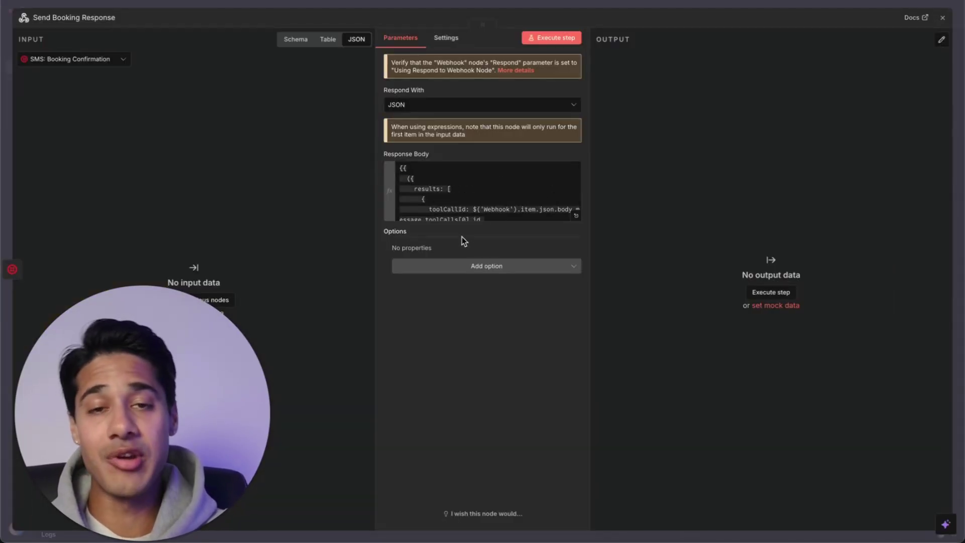
key(Escape)
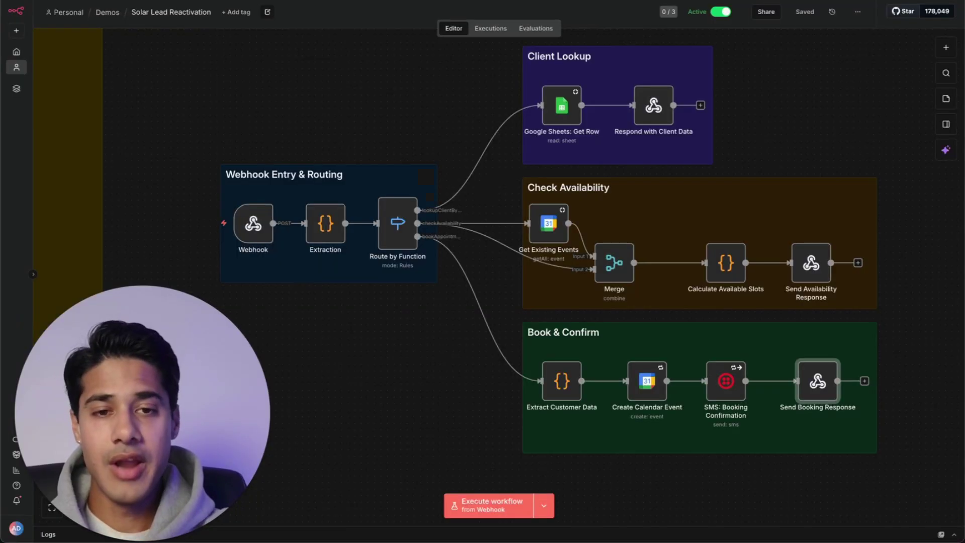
Check the Get Existing Events node's Google Calendar credential, and execute the outbound dialer flow from the Daily at 11am trigger
double_click(549, 229)
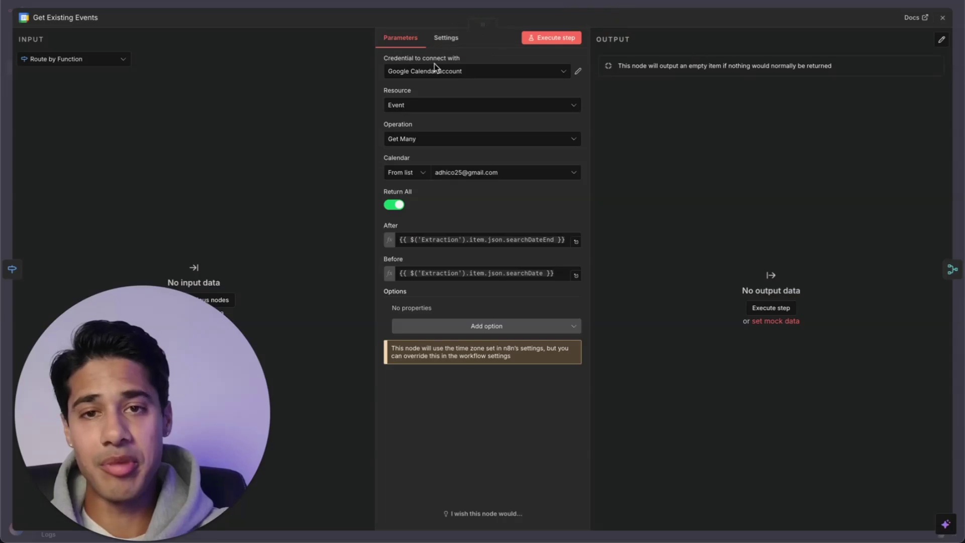
click(441, 6)
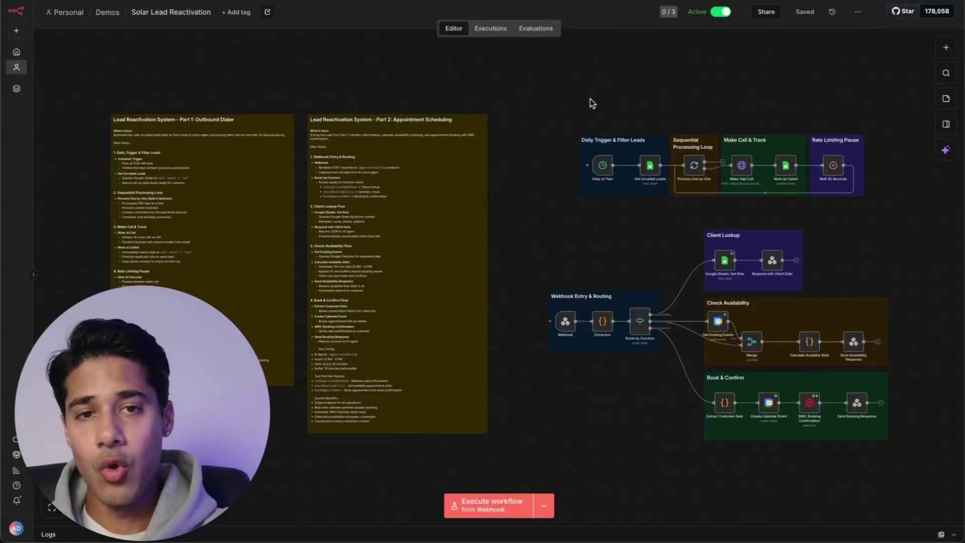
mouse_move(576, 172)
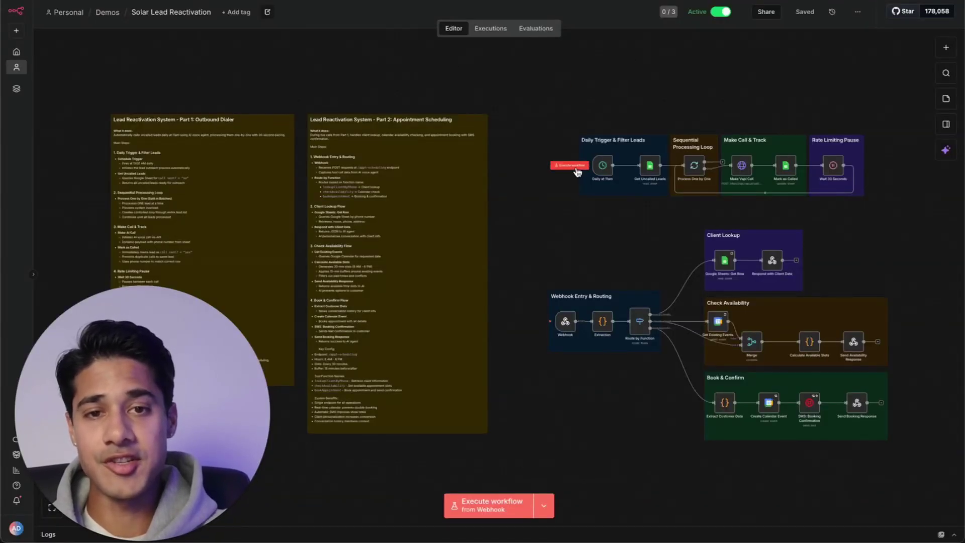
click(575, 168)
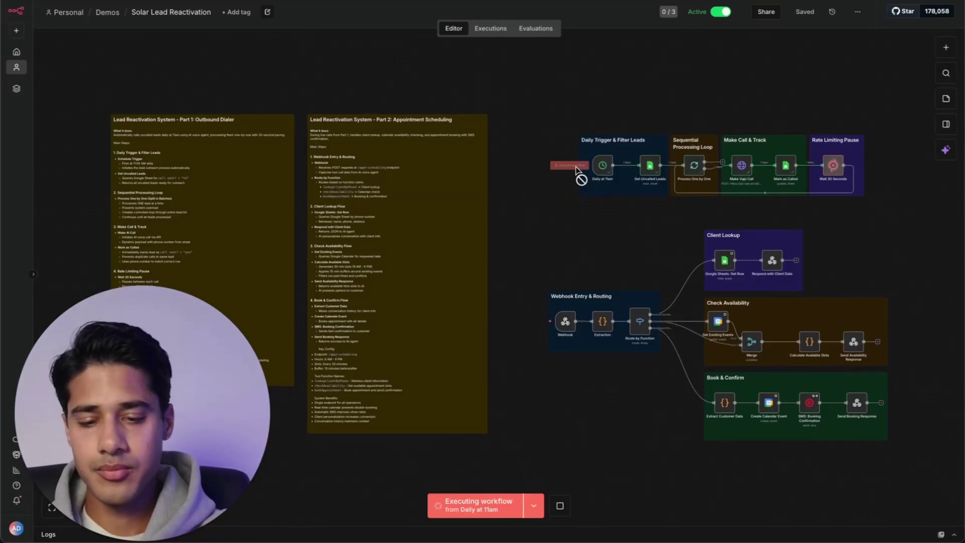
Switch to Google Calendar, show the week of March 8–14, 2026, and open the Solar Appointment on Tuesday, March 10
key(super+Tab)
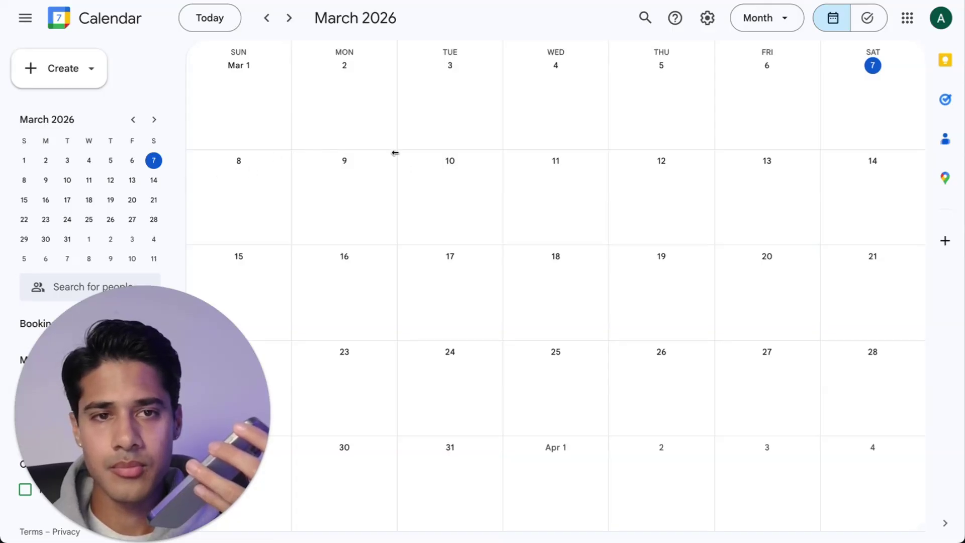
click(771, 25)
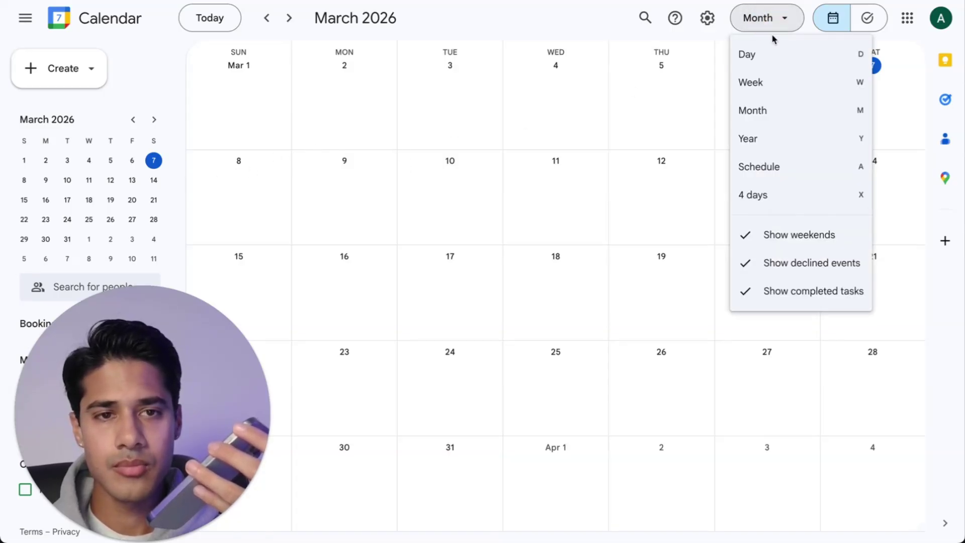
click(782, 88)
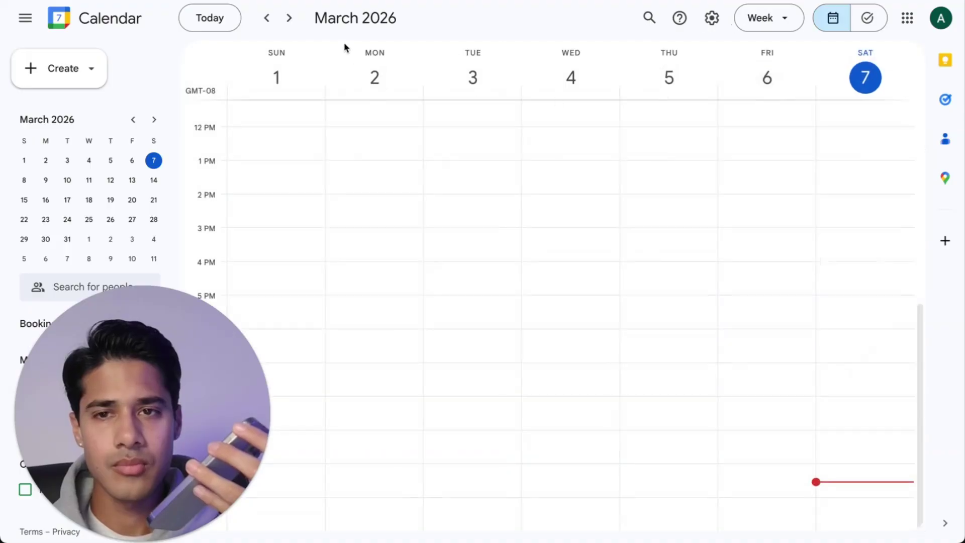
click(288, 18)
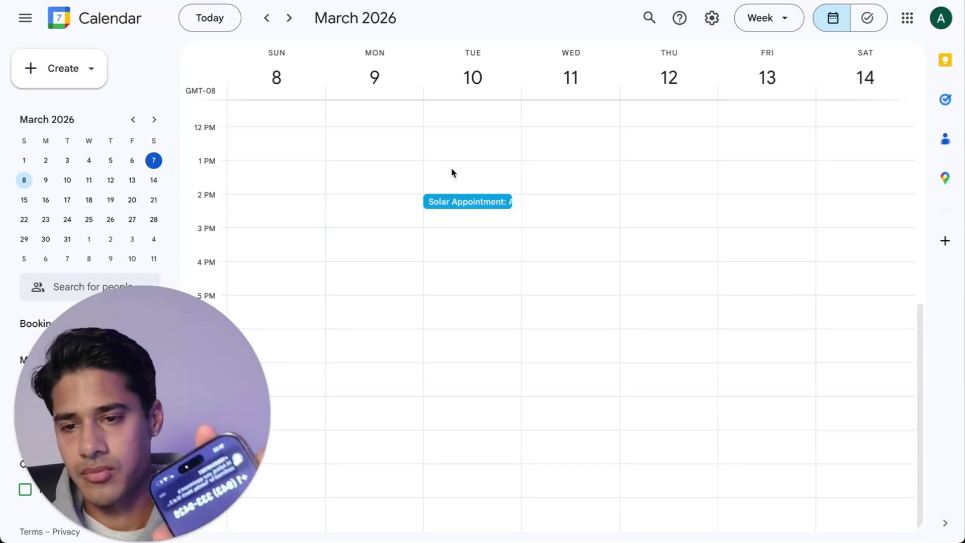
click(463, 203)
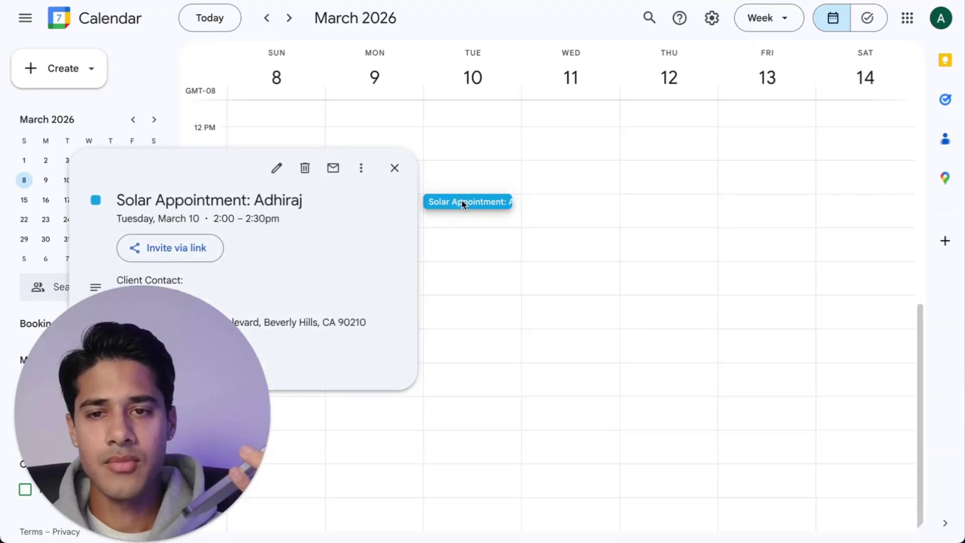
drag(135, 485, 803, 496)
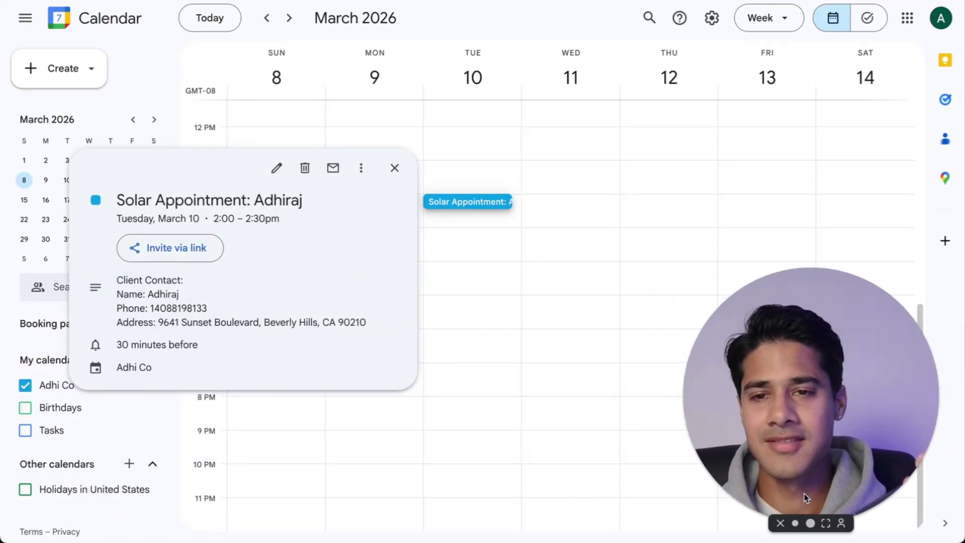